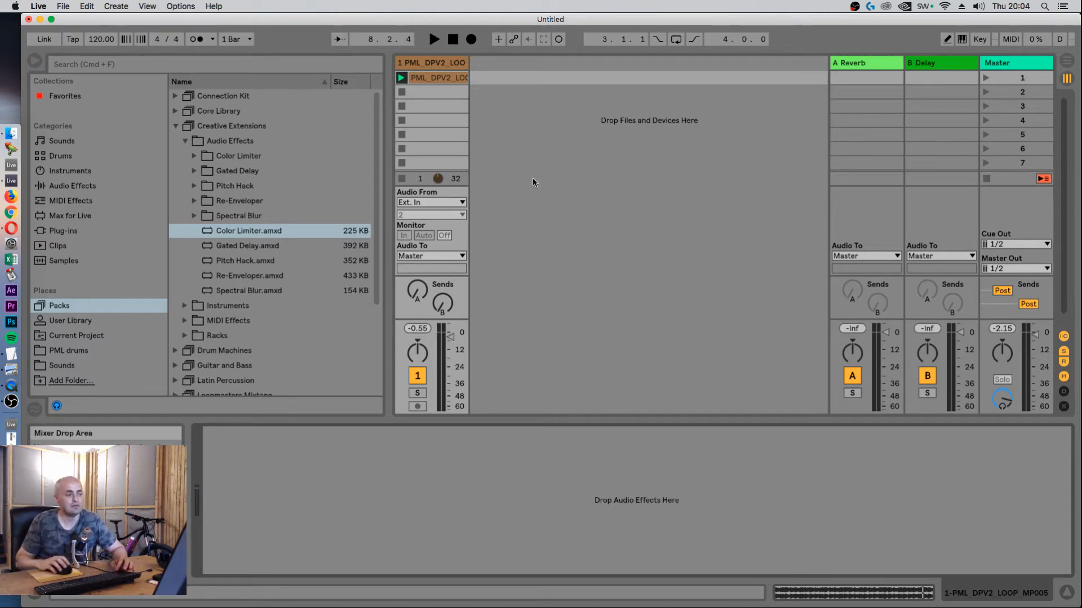
Load Color Limiter onto the drum loop track and set its Color to 1.00.
{"action": "double_click", "coordinate": [260, 236]}
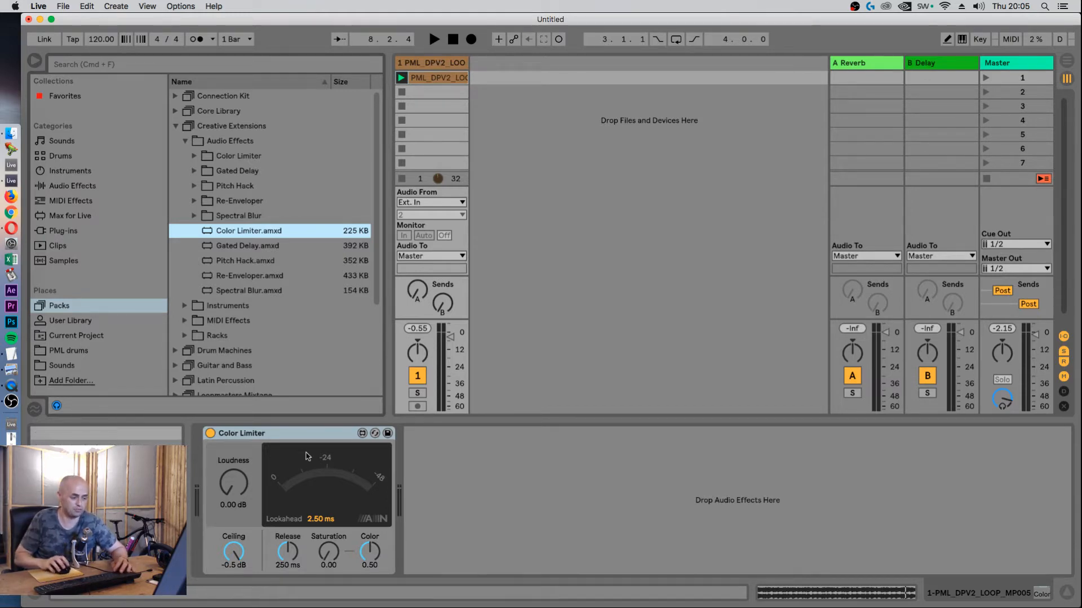
{"action": "left_click", "coordinate": [313, 434]}
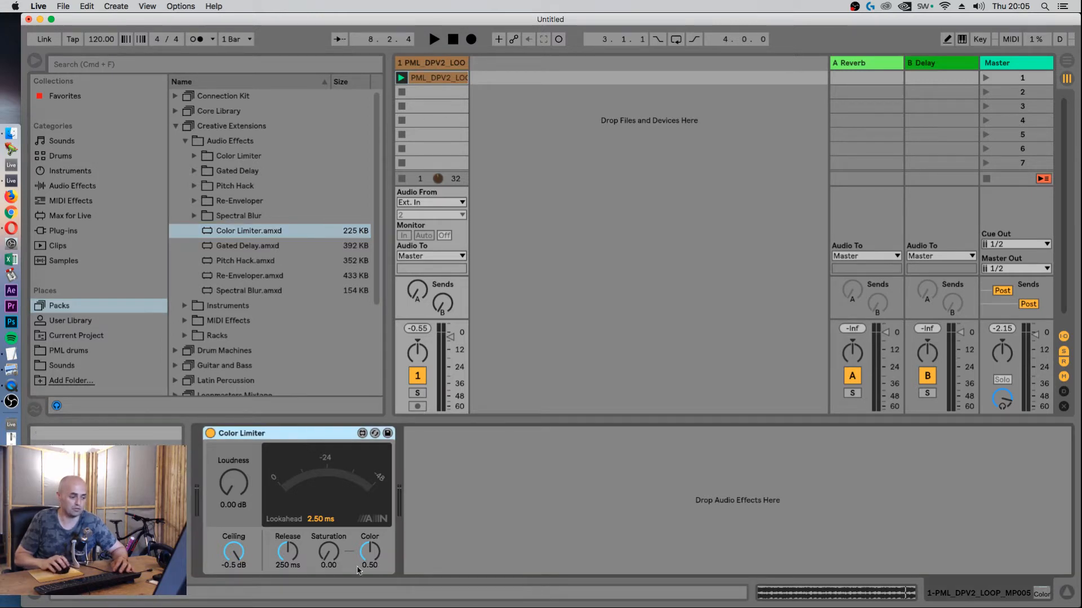
{"action": "left_click_drag", "start_coordinate": [366, 560], "coordinate": [370, 556]}
{"action": "left_click", "coordinate": [246, 433]}
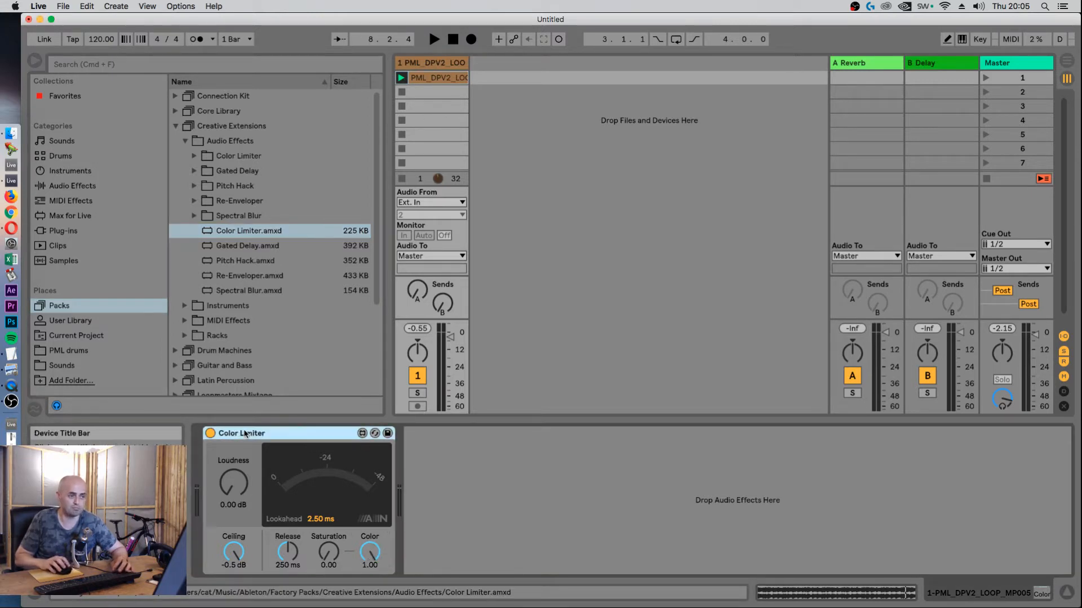
Bypass Color Limiter, play the drum loop dry, and nudge track 1's volume up slightly.
{"action": "left_click", "coordinate": [210, 433]}
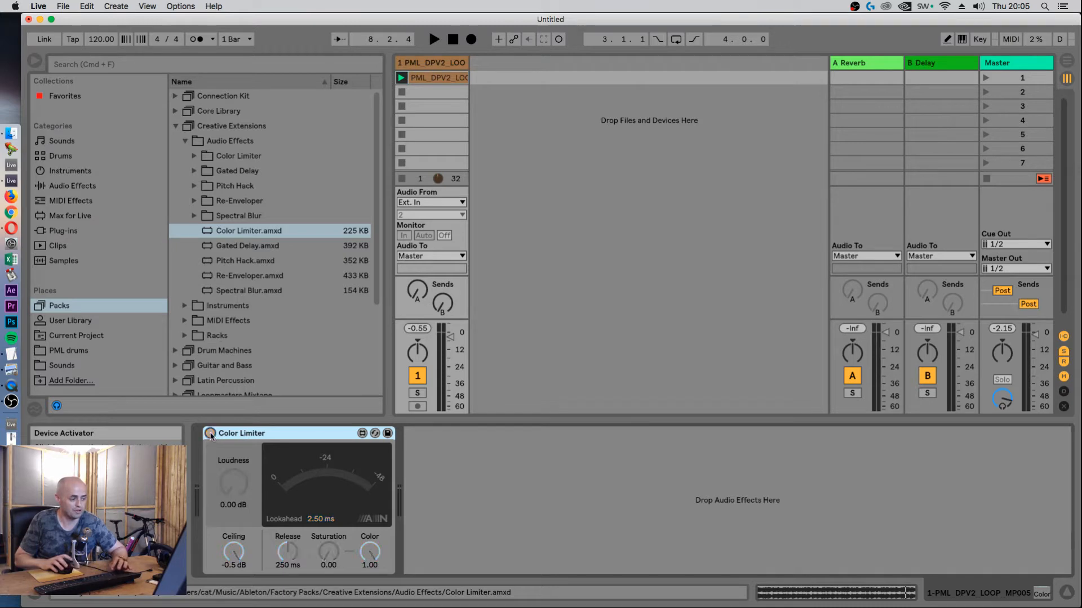
{"action": "left_click", "coordinate": [401, 78]}
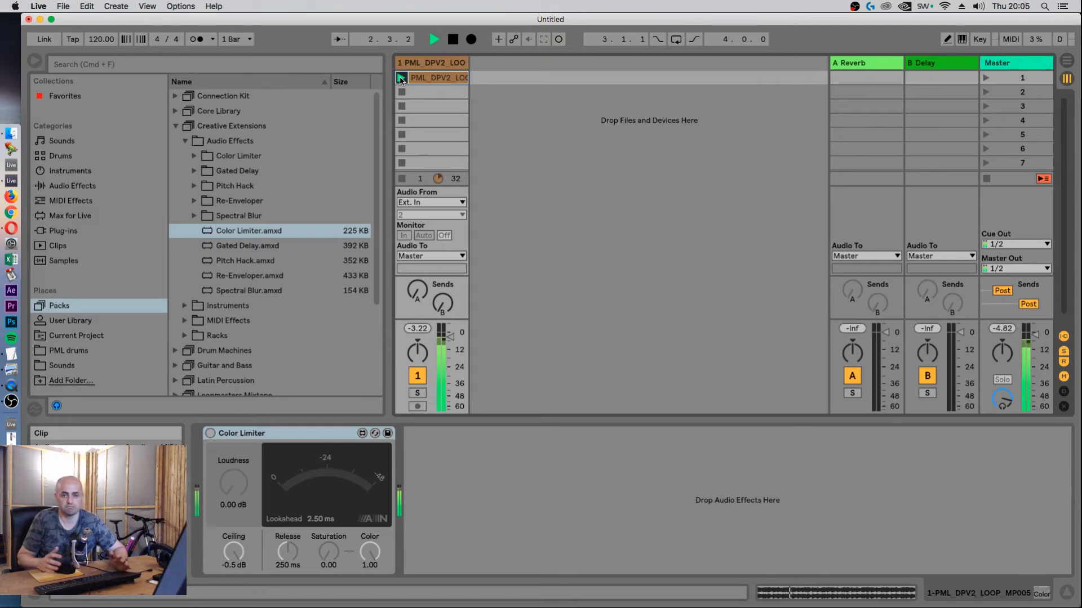
{"action": "left_click_drag", "start_coordinate": [451, 338], "coordinate": [452, 334]}
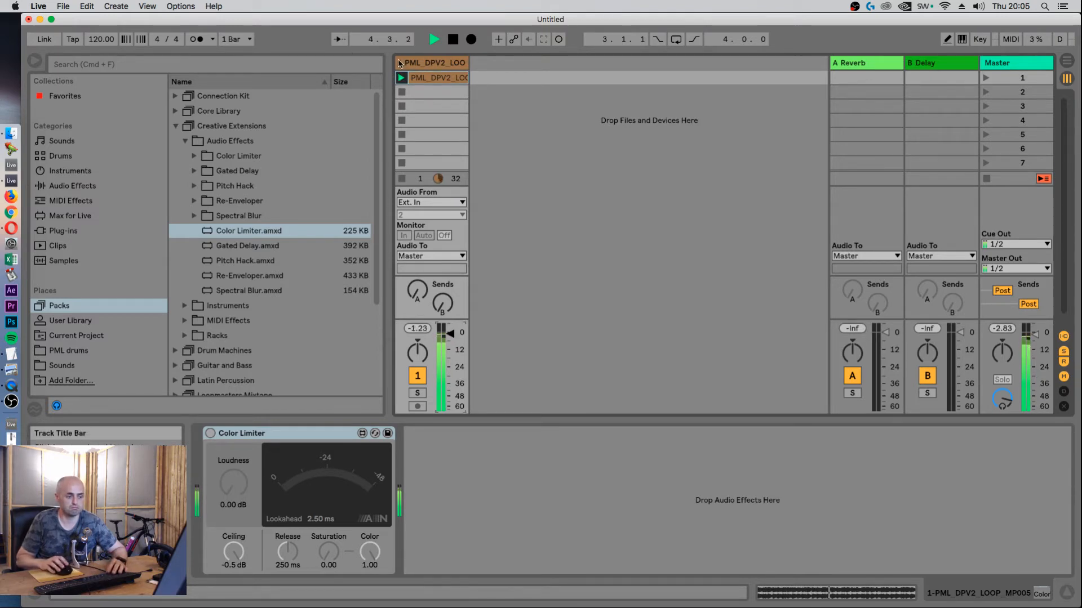
{"action": "key", "text": "space"}
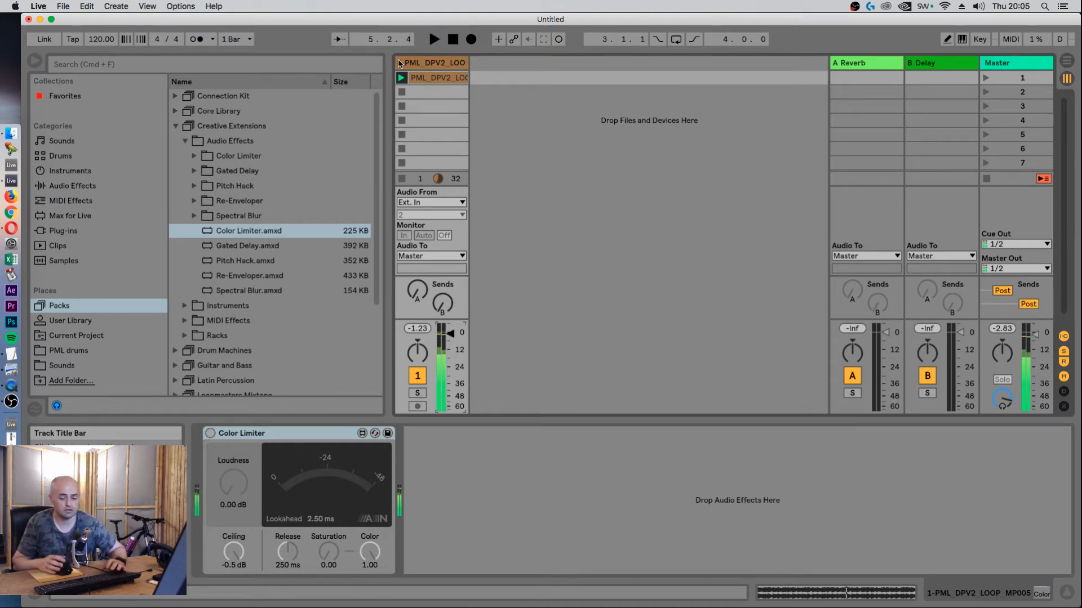
{"action": "key", "text": "space"}
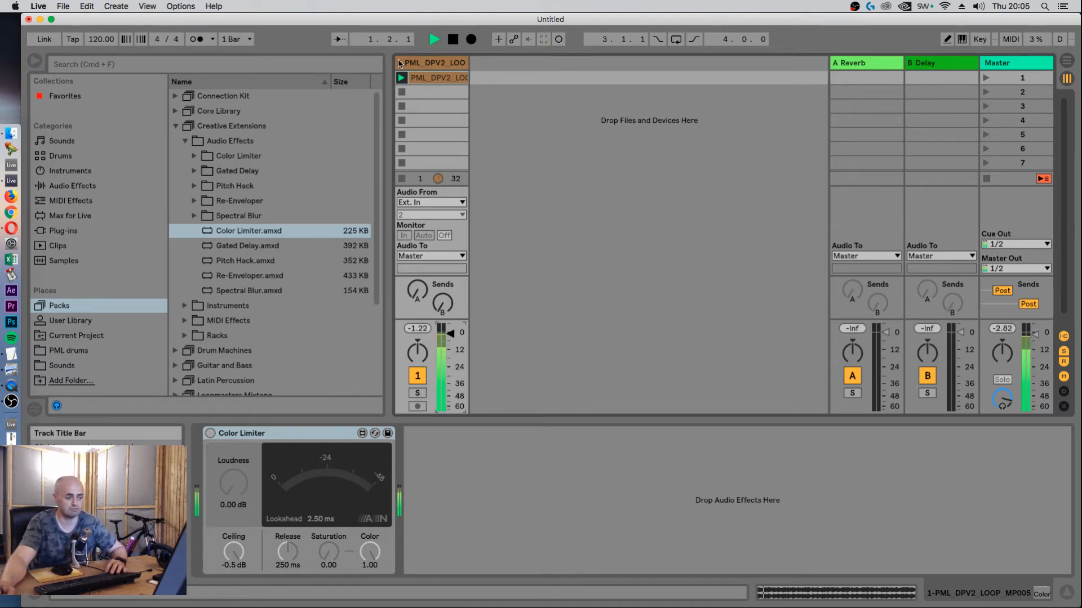
{"action": "key", "text": "space"}
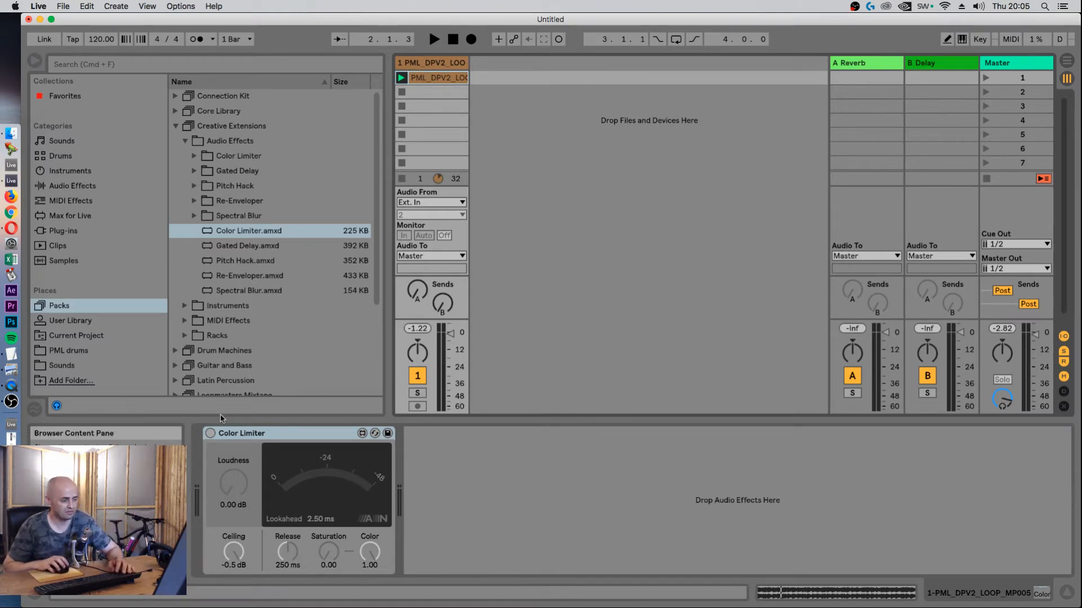
Re-enable Color Limiter and set its Ceiling to 0.0 dB.
{"action": "left_click", "coordinate": [211, 433]}
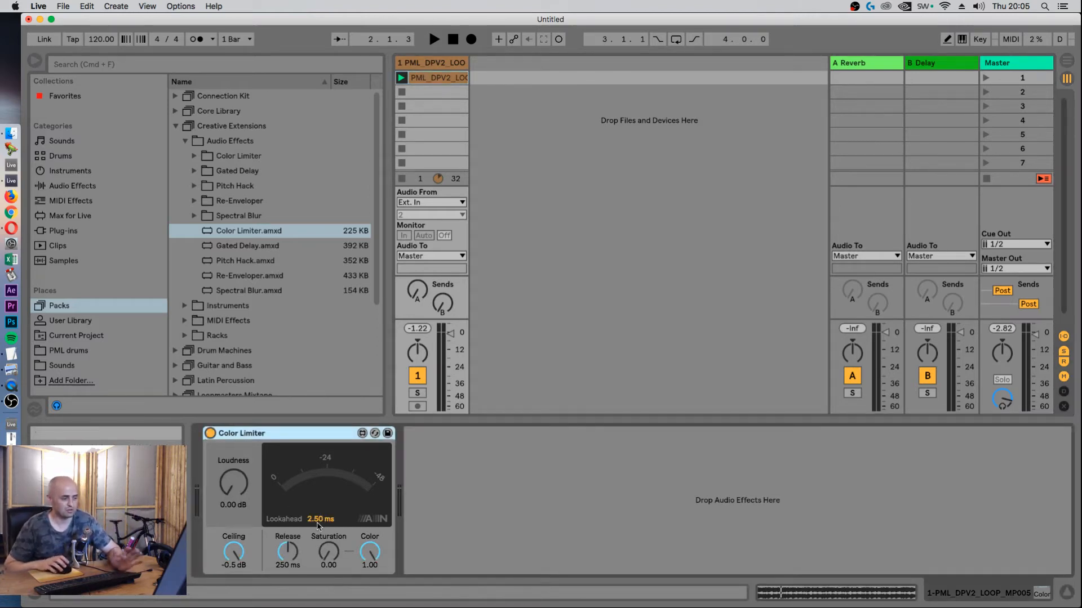
{"action": "left_click_drag", "start_coordinate": [235, 557], "coordinate": [235, 555]}
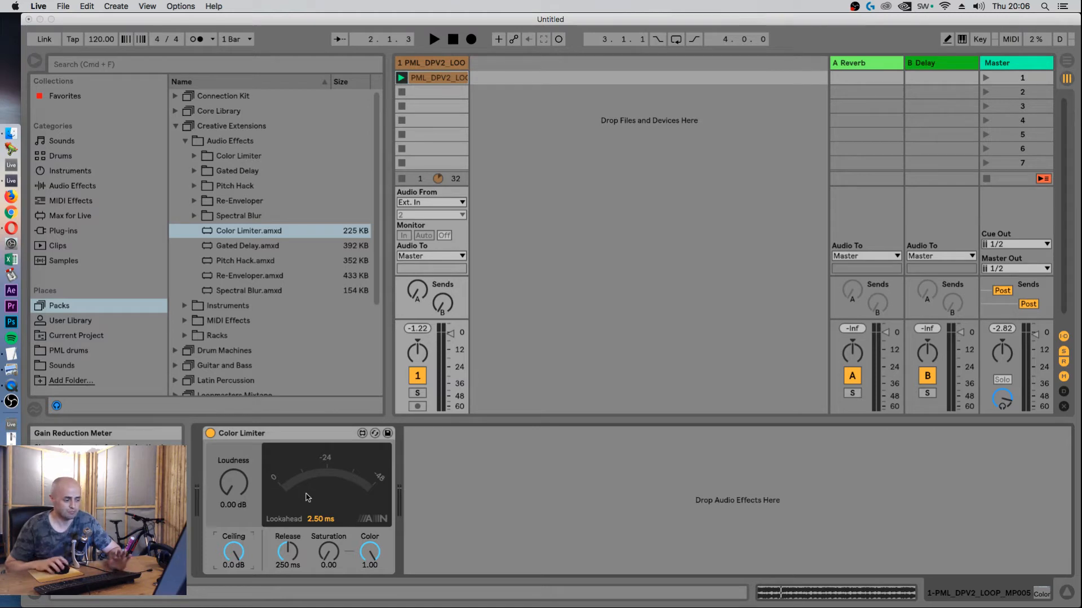
Raise Color Limiter's Saturation to 0.20 and on to 1.00 while auditioning the loop.
{"action": "left_click", "coordinate": [330, 554]}
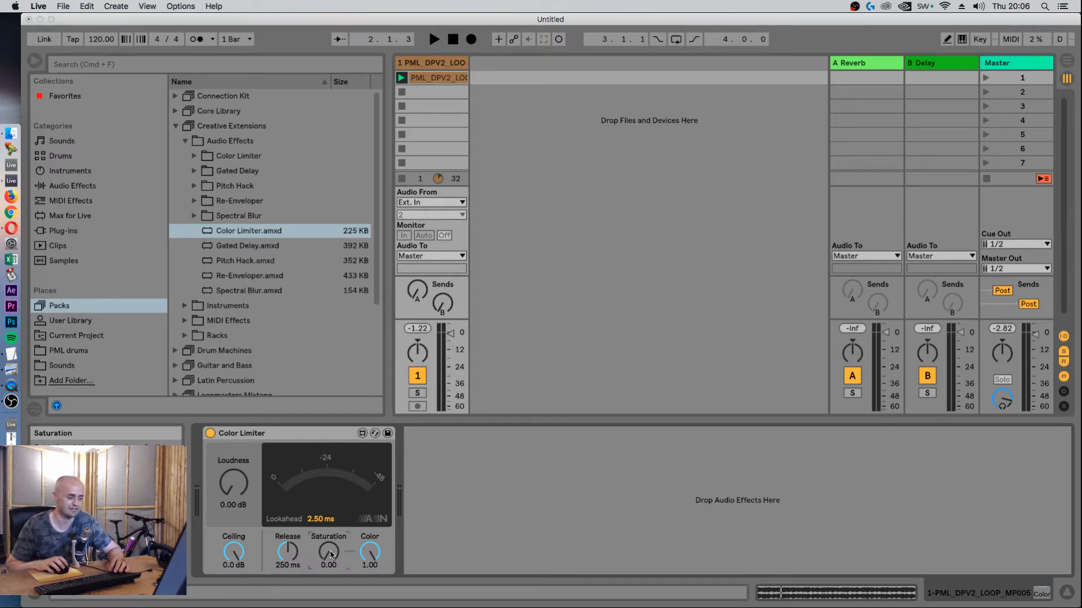
{"action": "left_click_drag", "start_coordinate": [331, 560], "coordinate": [332, 556]}
{"action": "key", "text": "space"}
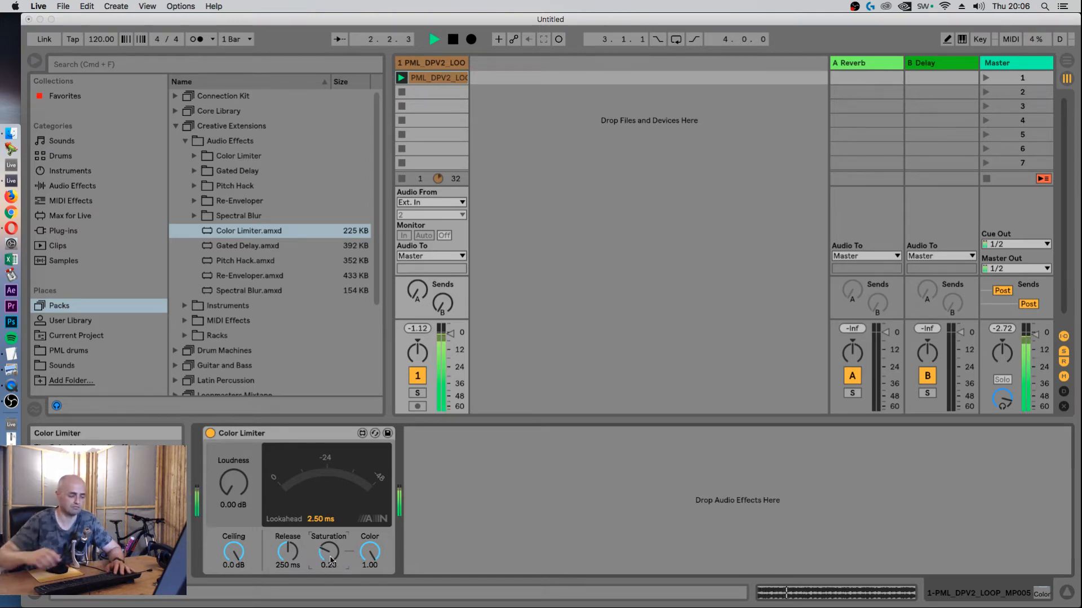
{"action": "left_click_drag", "start_coordinate": [331, 560], "coordinate": [331, 507]}
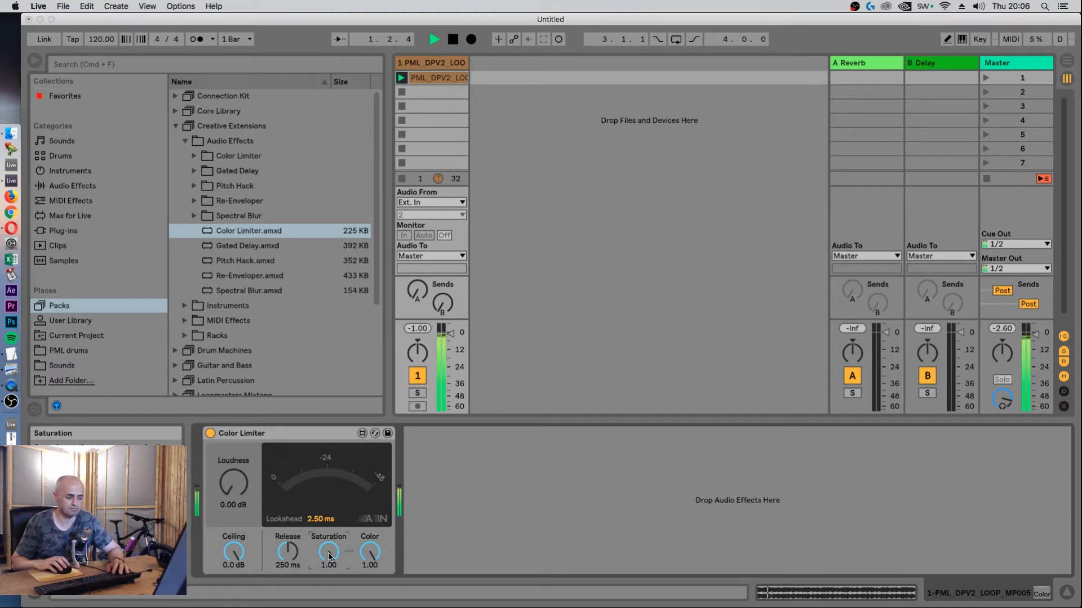
{"action": "key", "text": "space"}
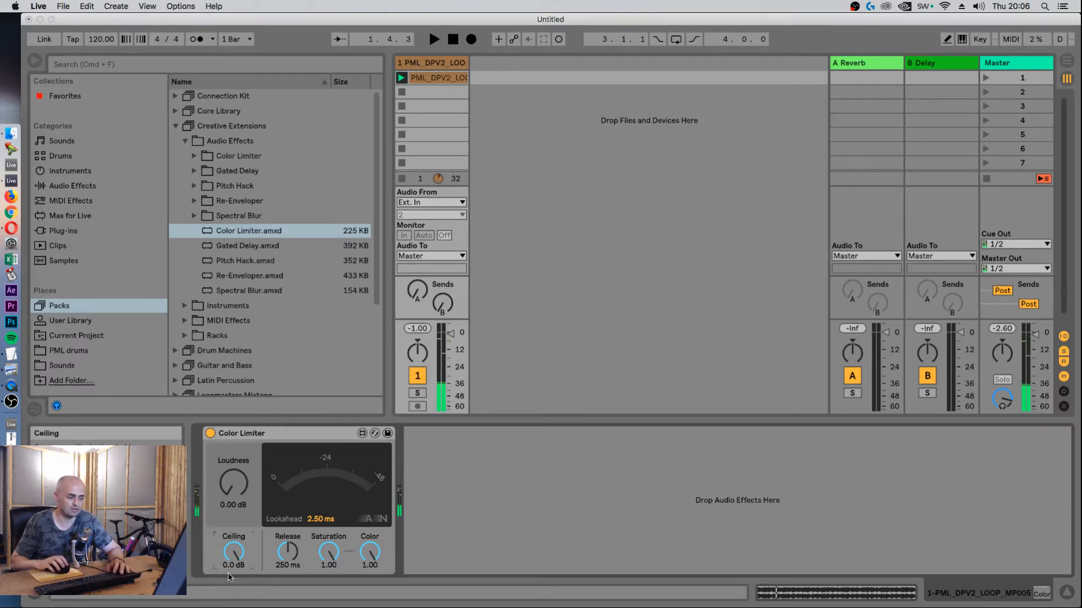
Audition the loop with the Ceiling lowered to -14 dB and bring it back to 0.0 dB.
{"action": "left_click_drag", "start_coordinate": [231, 554], "coordinate": [231, 592]}
{"action": "key", "text": "space"}
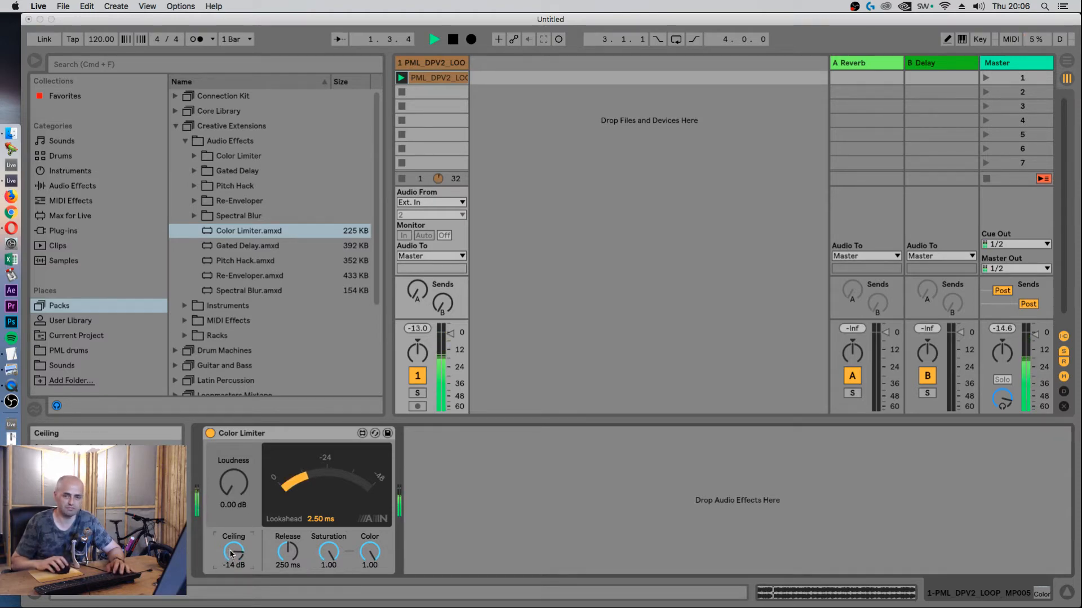
{"action": "left_click_drag", "start_coordinate": [231, 554], "coordinate": [231, 516]}
{"action": "key", "text": "space"}
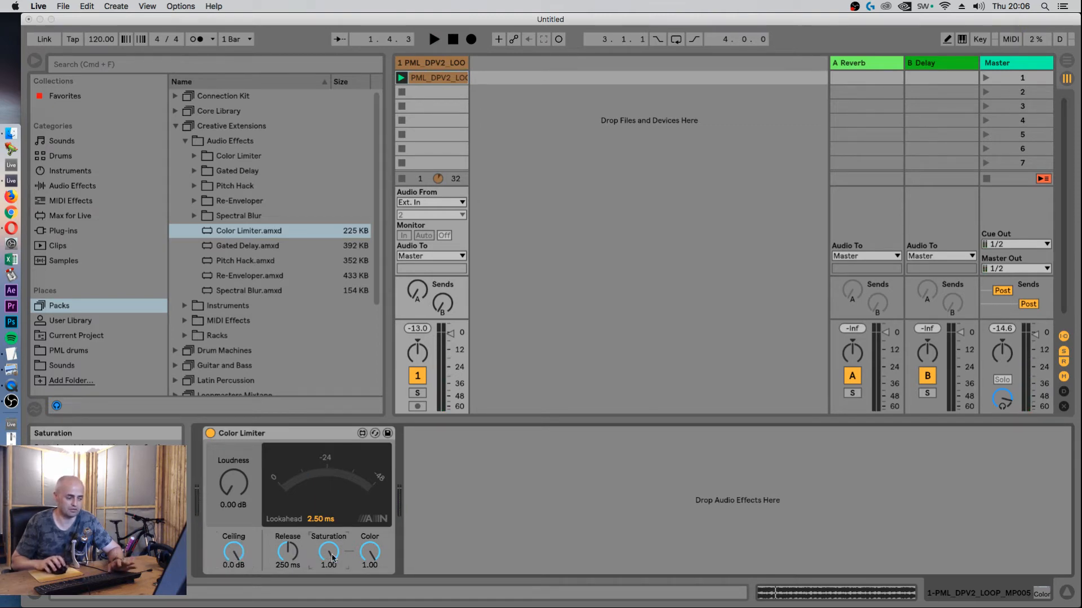
Play the loop and reduce Color Limiter's Saturation to 0.39.
{"action": "key", "text": "space"}
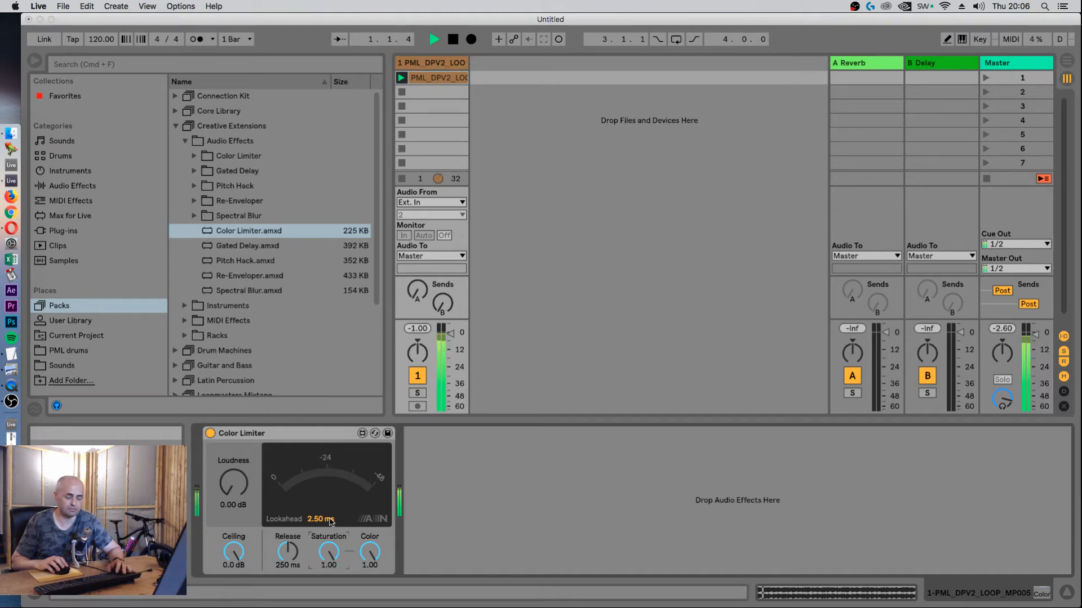
{"action": "key", "text": "space"}
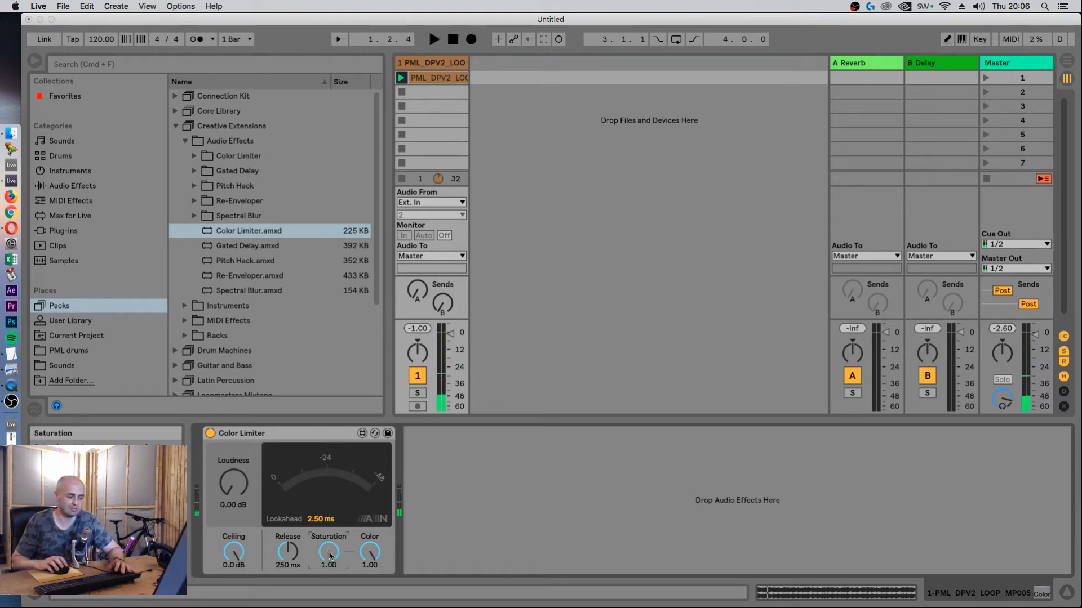
{"action": "key", "text": "space"}
{"action": "left_click_drag", "start_coordinate": [331, 555], "coordinate": [549, 303]}
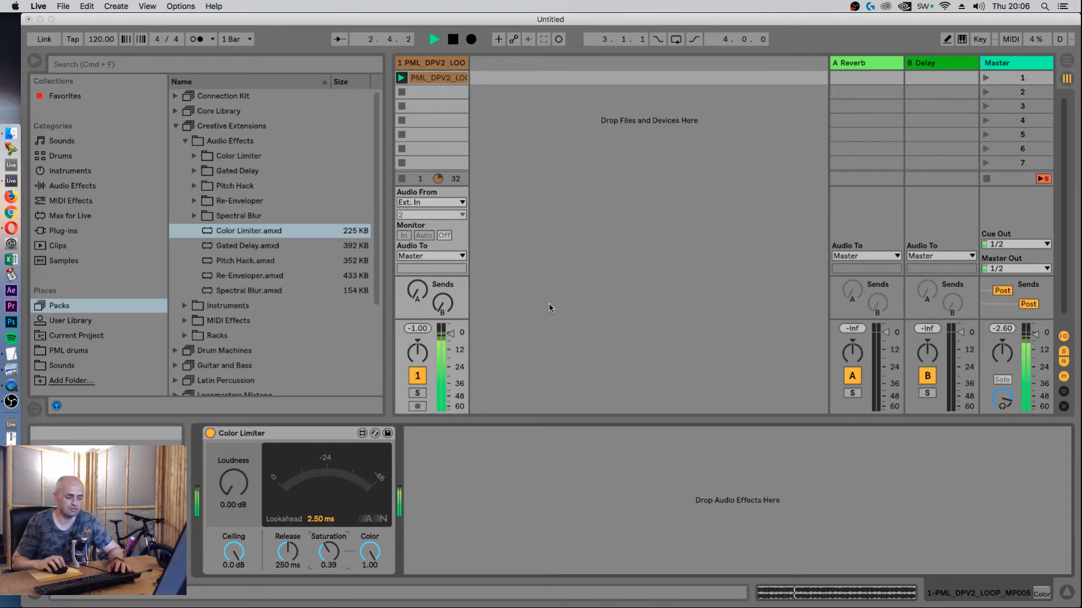
{"action": "key", "text": "space"}
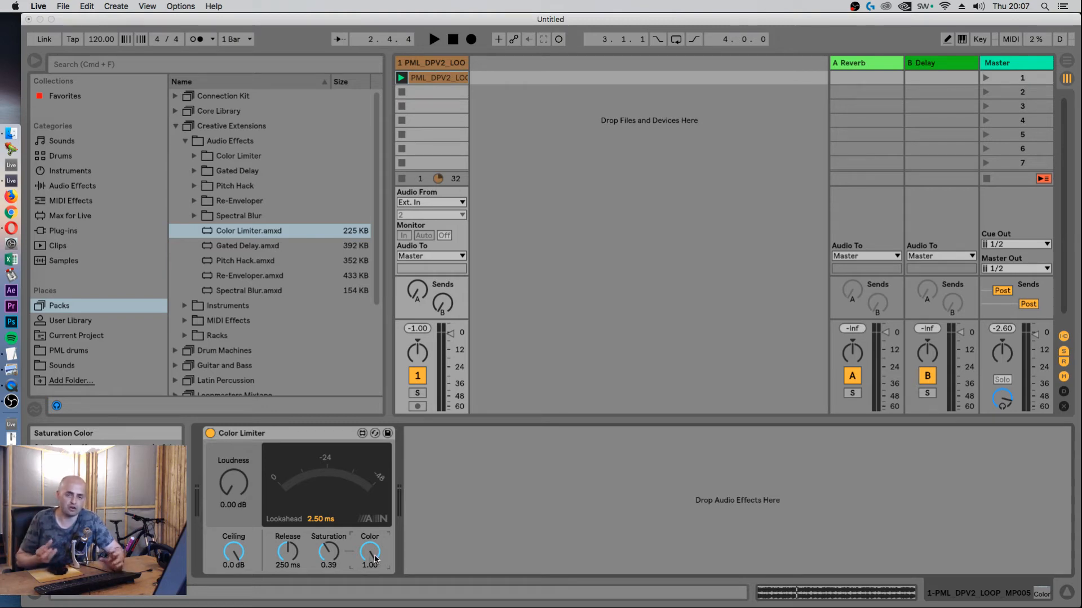
Play the loop and lower Color Limiter's Color to 0.38.
{"action": "key", "text": "space"}
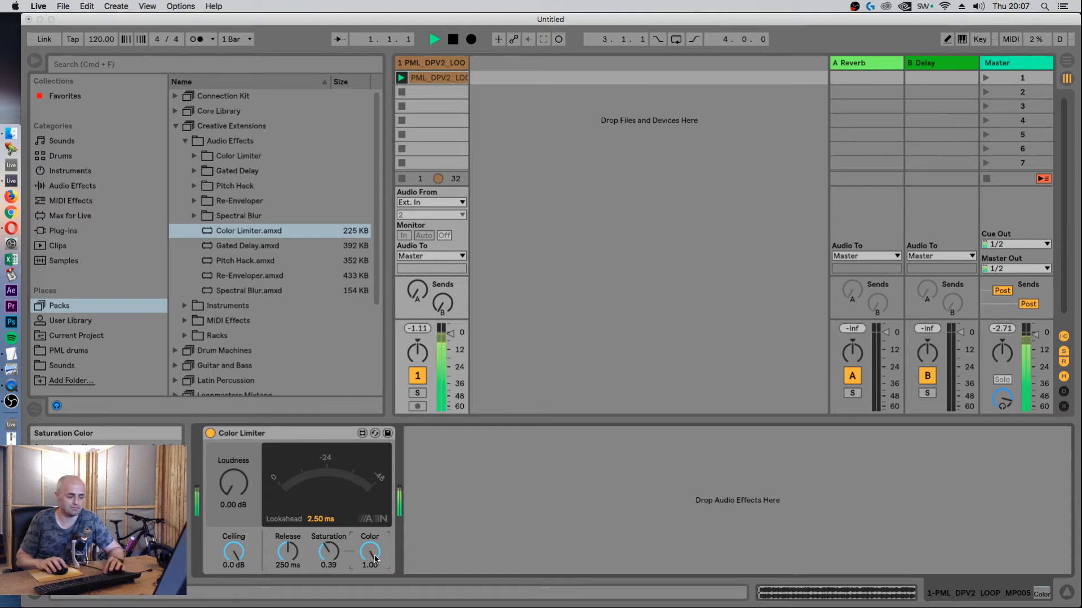
{"action": "left_click_drag", "start_coordinate": [376, 560], "coordinate": [373, 582]}
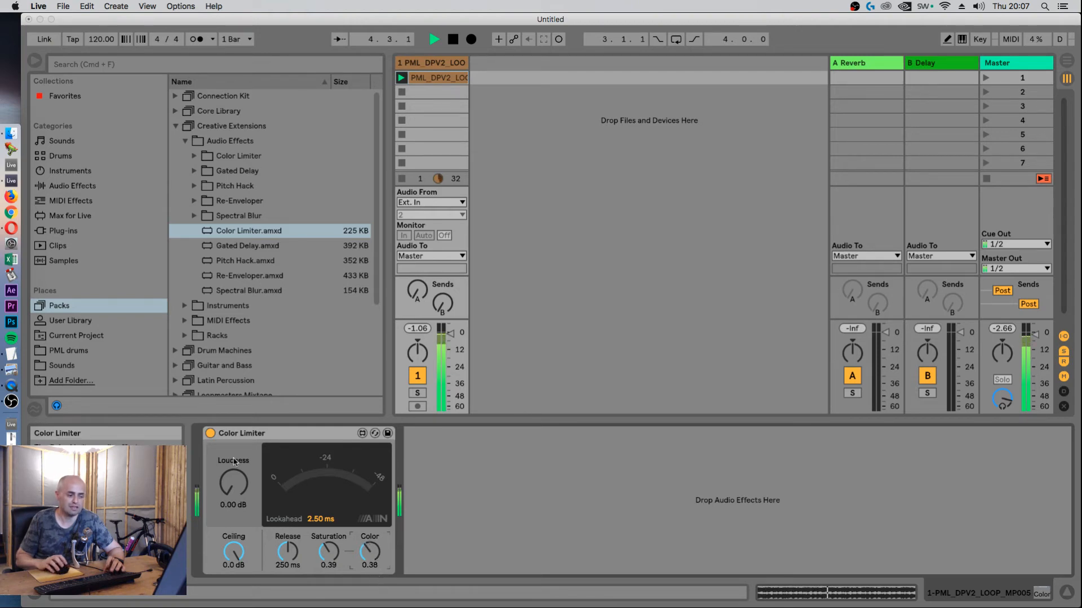
{"action": "key", "text": "space"}
Audition the loop with Color at 0.00, undo that change, and settle Color at 0.37.
{"action": "key", "text": "space"}
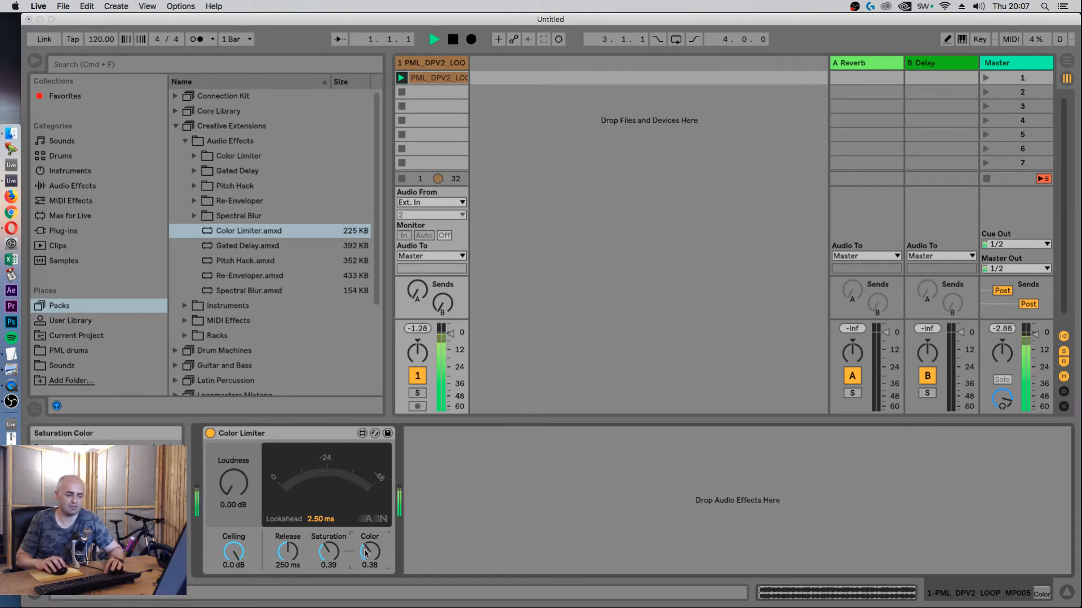
{"action": "left_click_drag", "start_coordinate": [370, 553], "coordinate": [370, 607]}
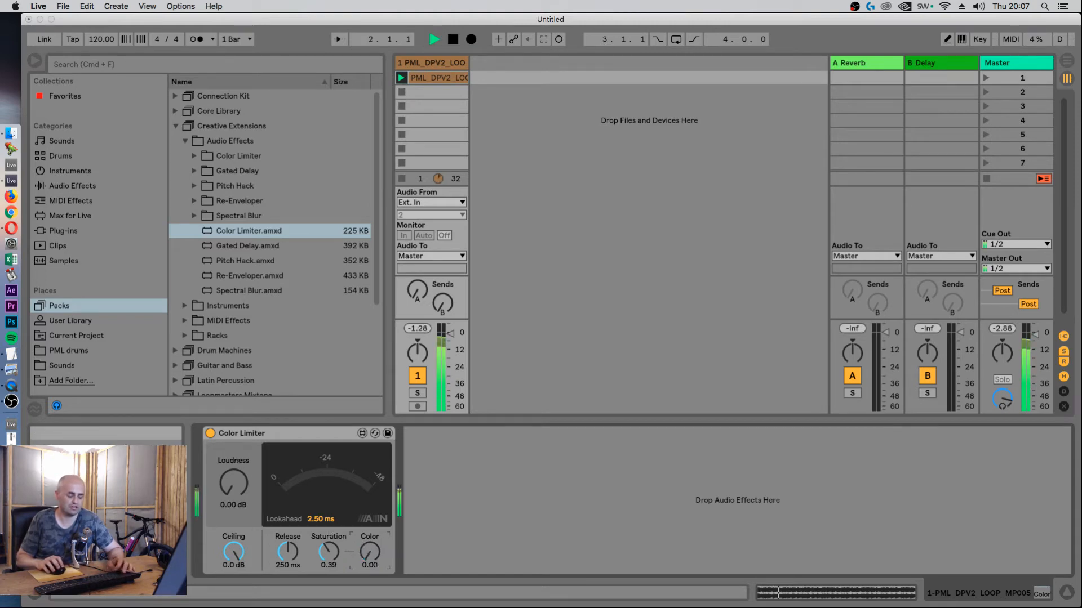
{"action": "key", "text": "super+z"}
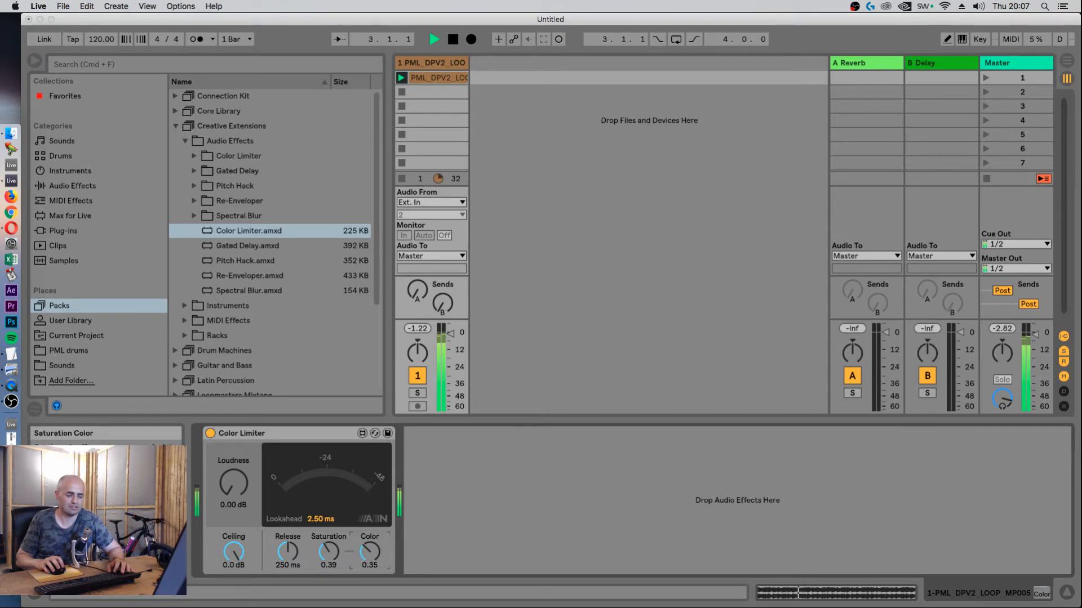
{"action": "left_click_drag", "start_coordinate": [362, 553], "coordinate": [363, 551]}
{"action": "key", "text": "space"}
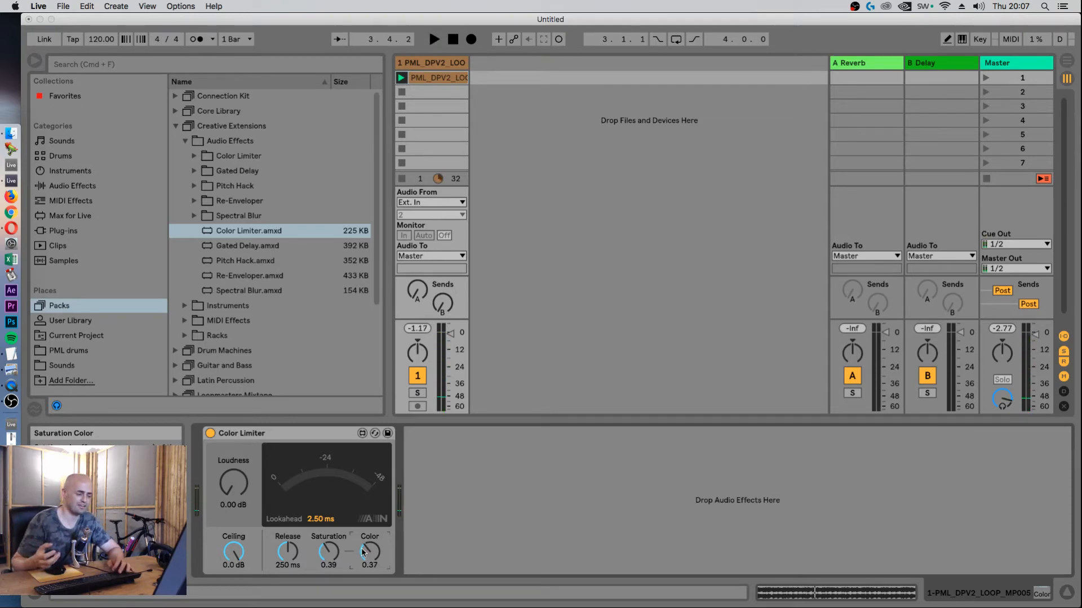
Compare the playing loop with Color Limiter bypassed and engaged, leaving the device switched on.
{"action": "left_click", "coordinate": [211, 434]}
{"action": "key", "text": "space"}
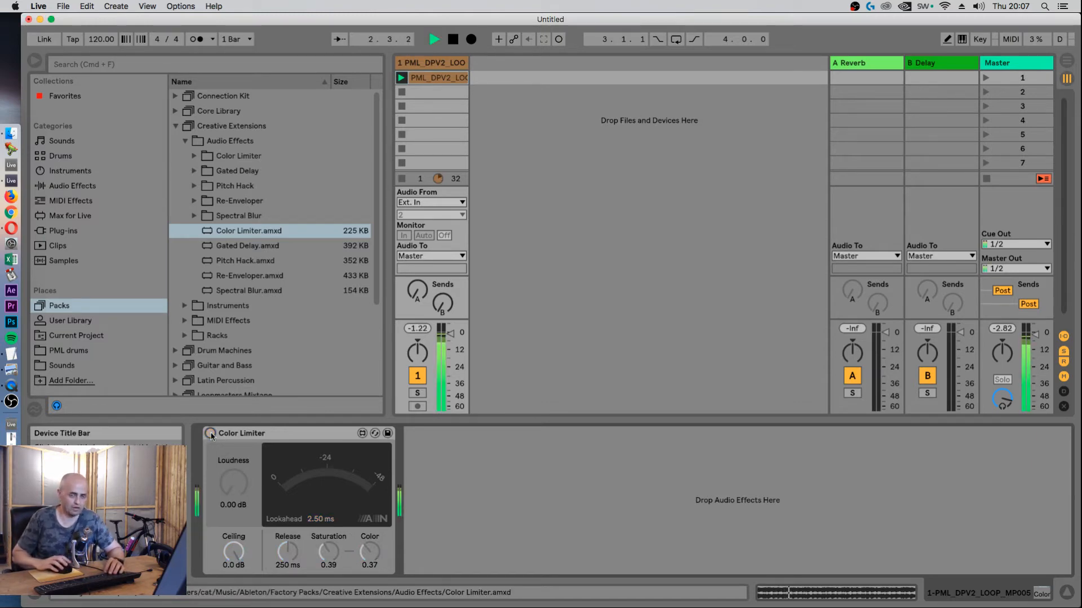
{"action": "left_click", "coordinate": [210, 434]}
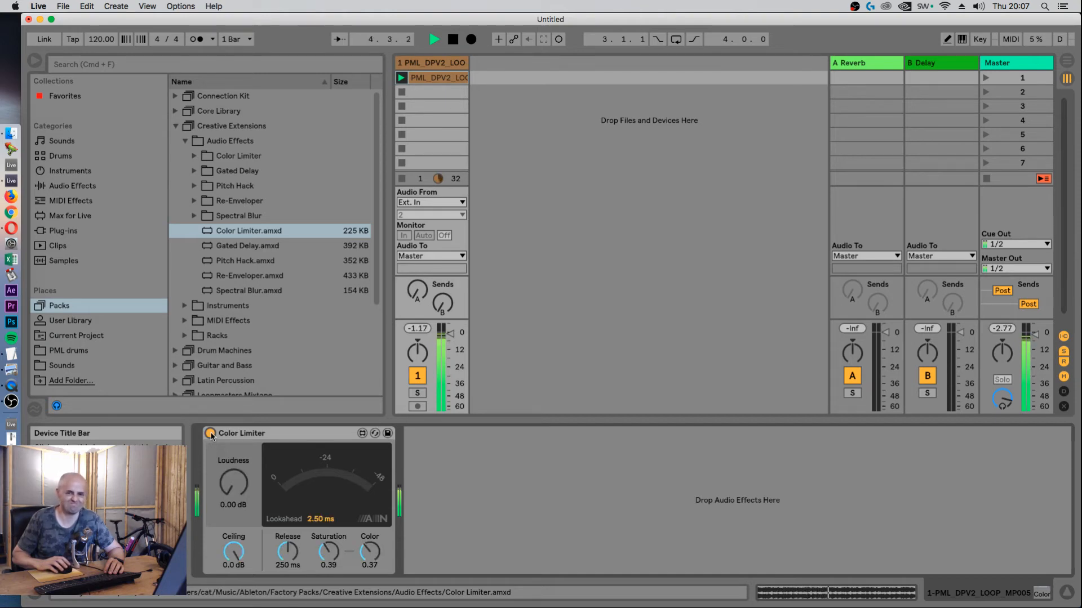
{"action": "left_click", "coordinate": [211, 434]}
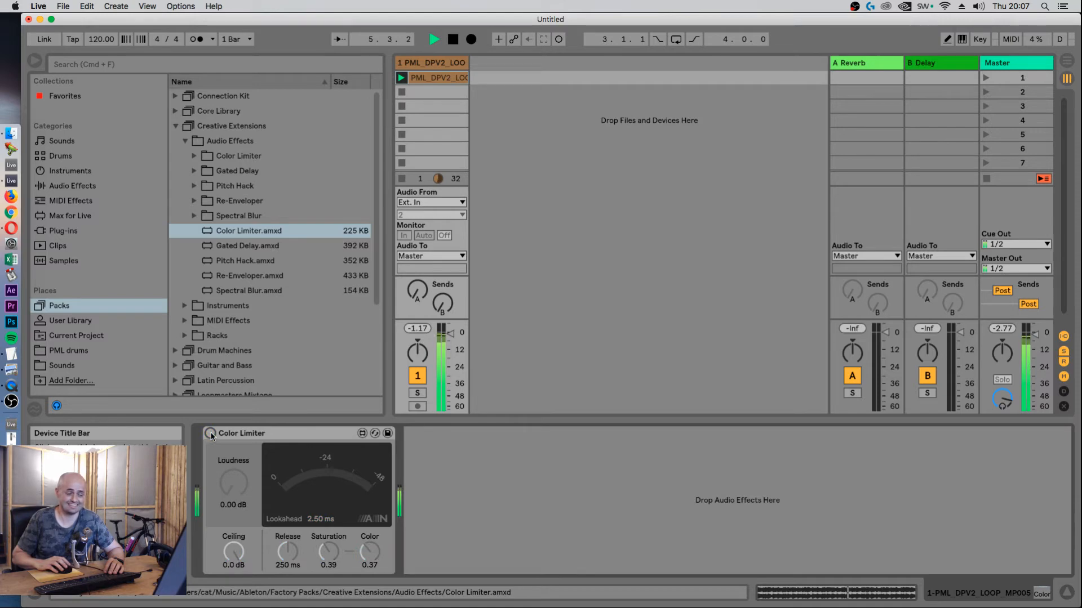
{"action": "left_click", "coordinate": [210, 434]}
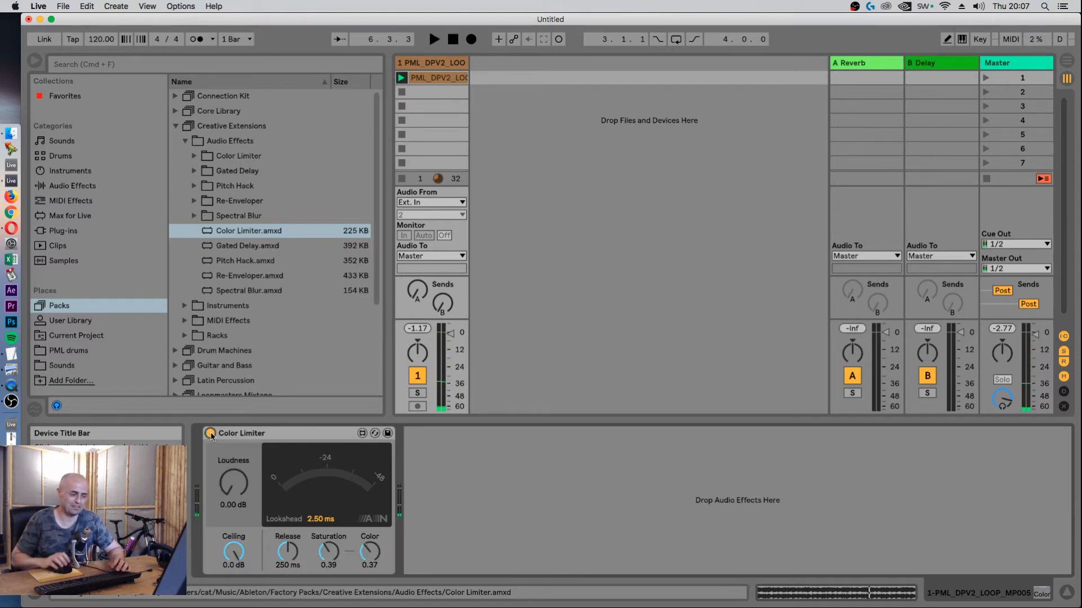
Group Color Limiter into an Audio Effect Rack, show its chain list, and select the chain.
{"action": "left_click", "coordinate": [237, 434]}
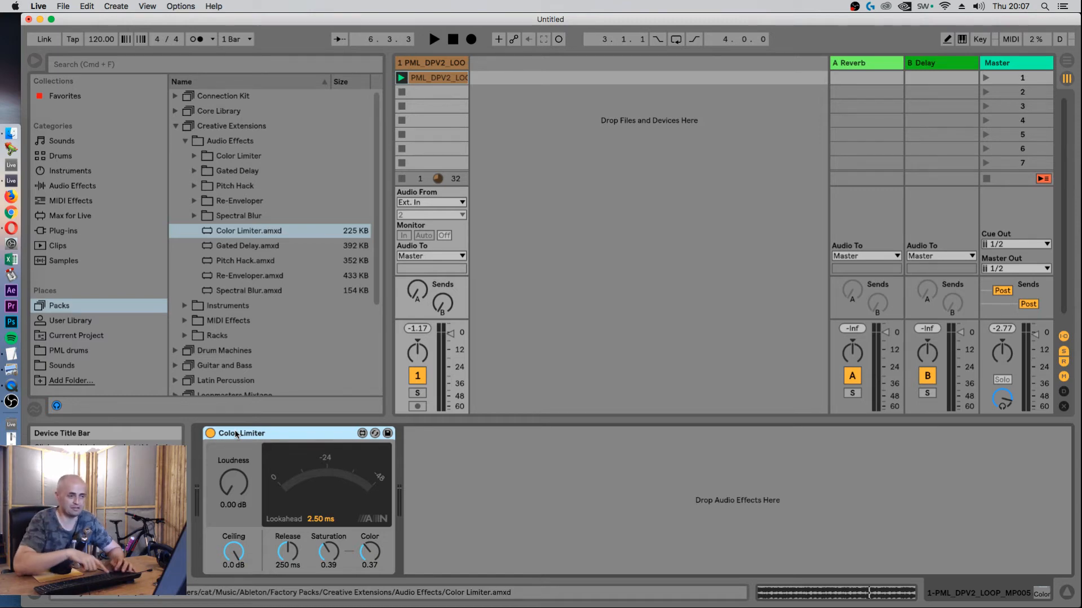
{"action": "key", "text": "super+g"}
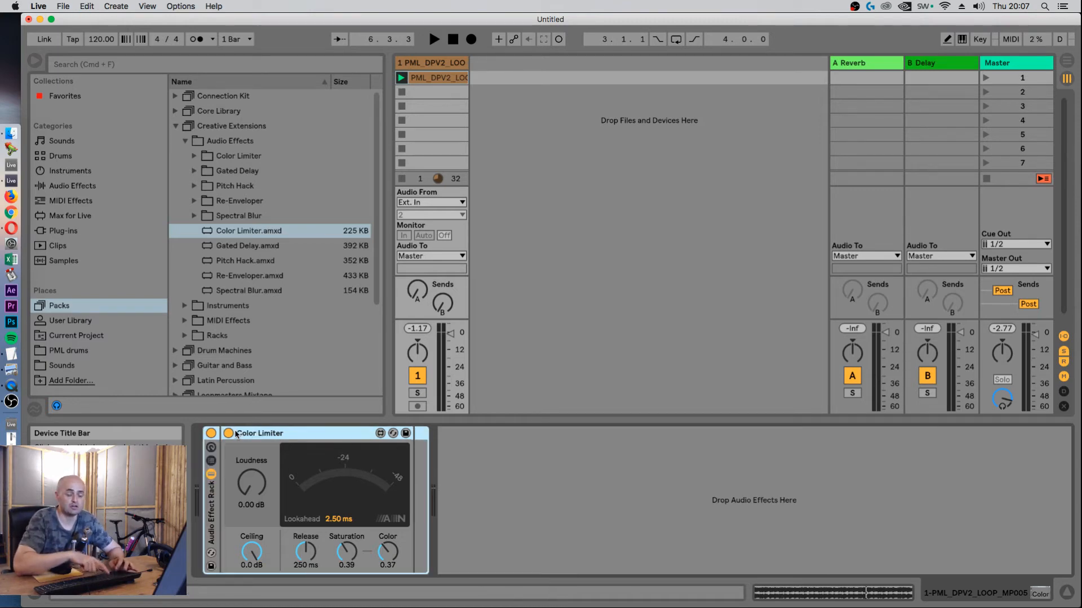
{"action": "left_click", "coordinate": [211, 461]}
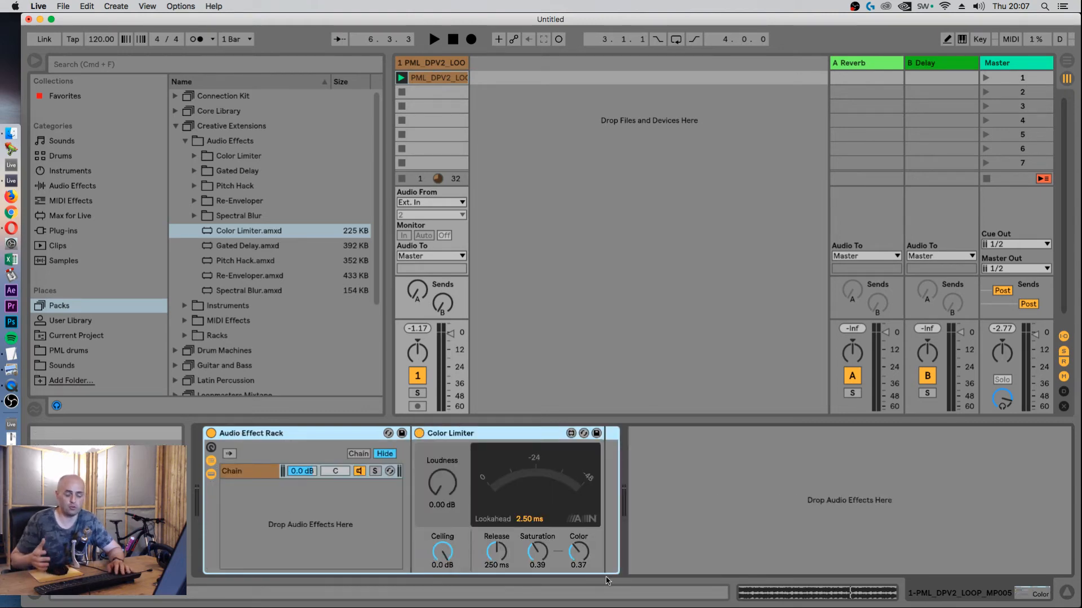
{"action": "left_click", "coordinate": [253, 473]}
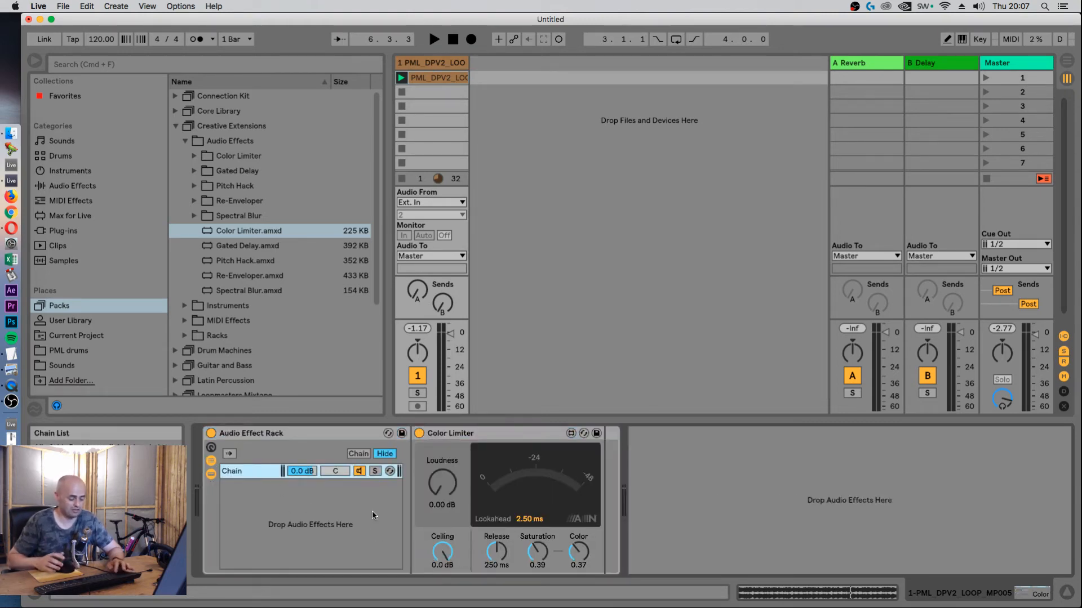
Rename the rack's chain as WET and duplicate it.
{"action": "key", "text": "super+r"}
{"action": "type", "text": "WET"}
{"action": "key", "text": "Return"}
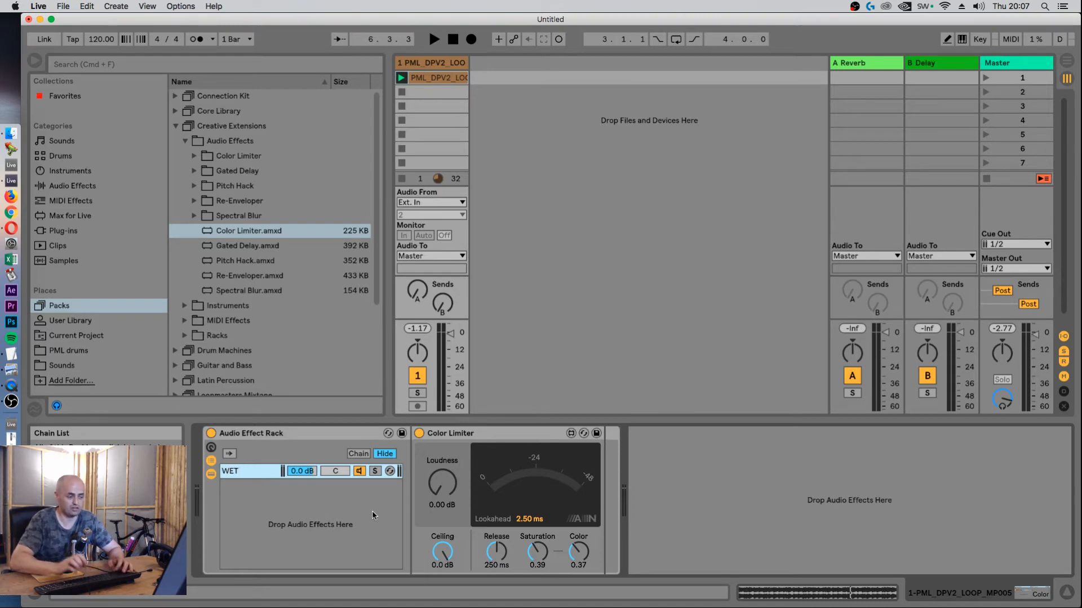
{"action": "left_click", "coordinate": [256, 471], "text": "super"}
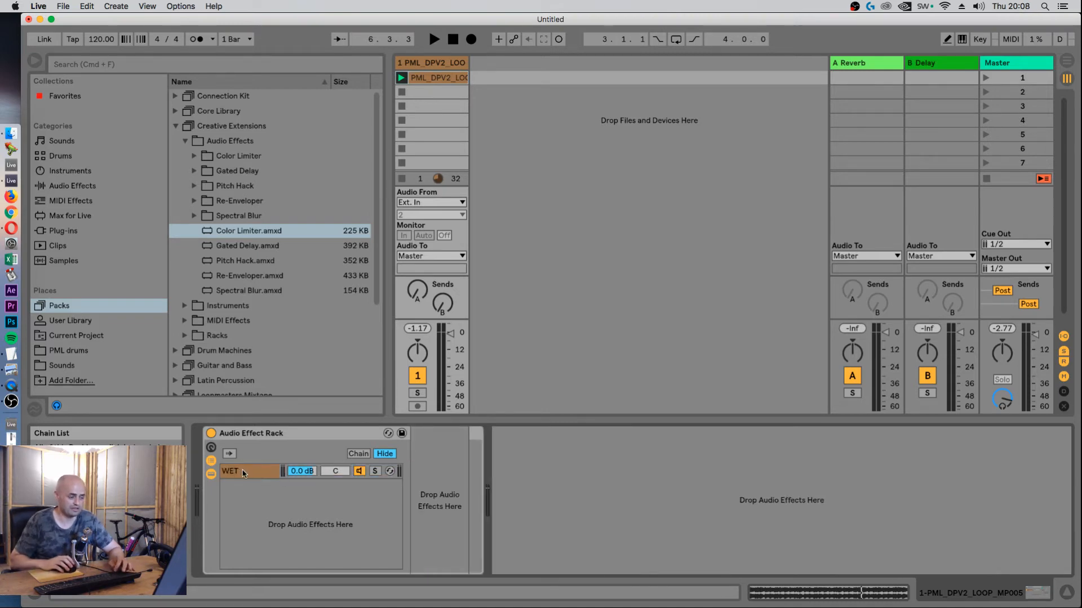
{"action": "left_click", "coordinate": [244, 472]}
{"action": "key", "text": "super+d"}
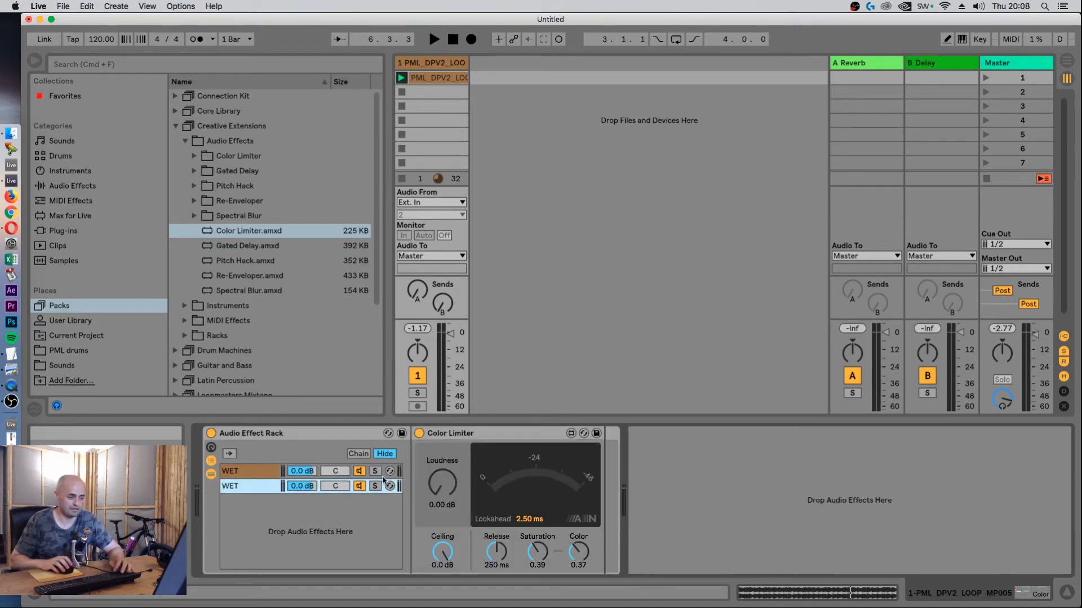
Delete Color Limiter from the duplicated chain and rename that chain as DRY.
{"action": "left_click", "coordinate": [511, 441]}
{"action": "key", "text": "Delete"}
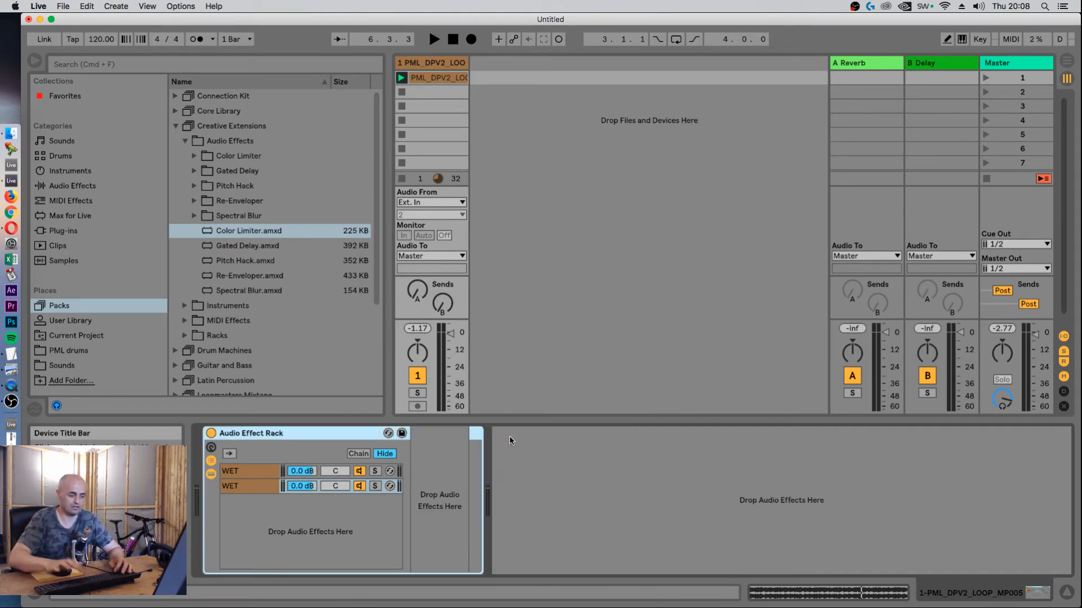
{"action": "left_click", "coordinate": [253, 490]}
{"action": "key", "text": "super+r"}
{"action": "type", "text": "DR"}
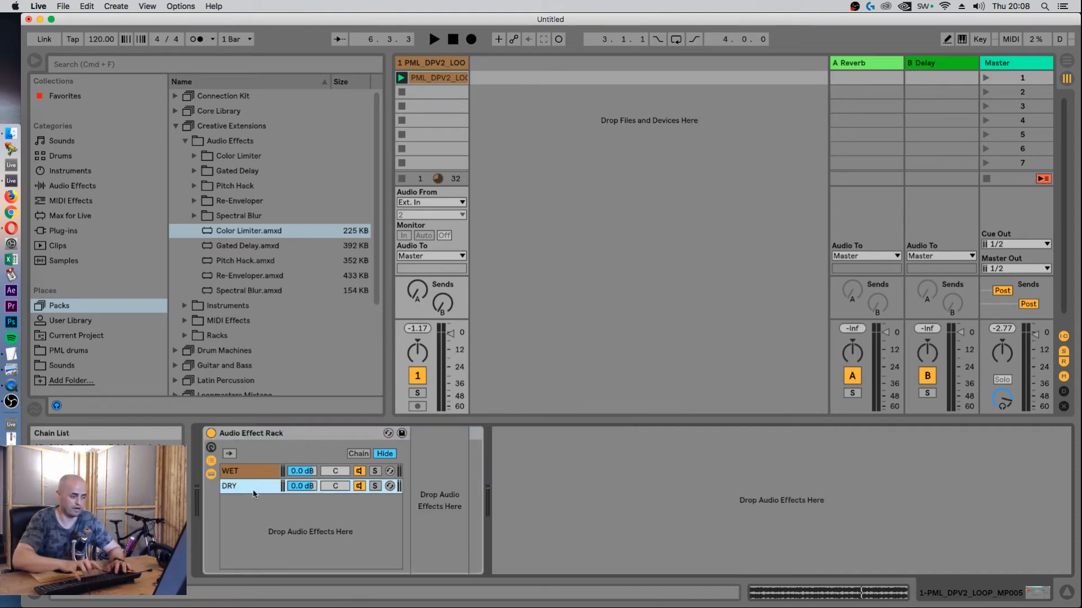
{"action": "type", "text": "Y"}
Balance the rack's chain volumes, with WET at -3.7 dB and DRY at -2.0 dB.
{"action": "left_click", "coordinate": [263, 475]}
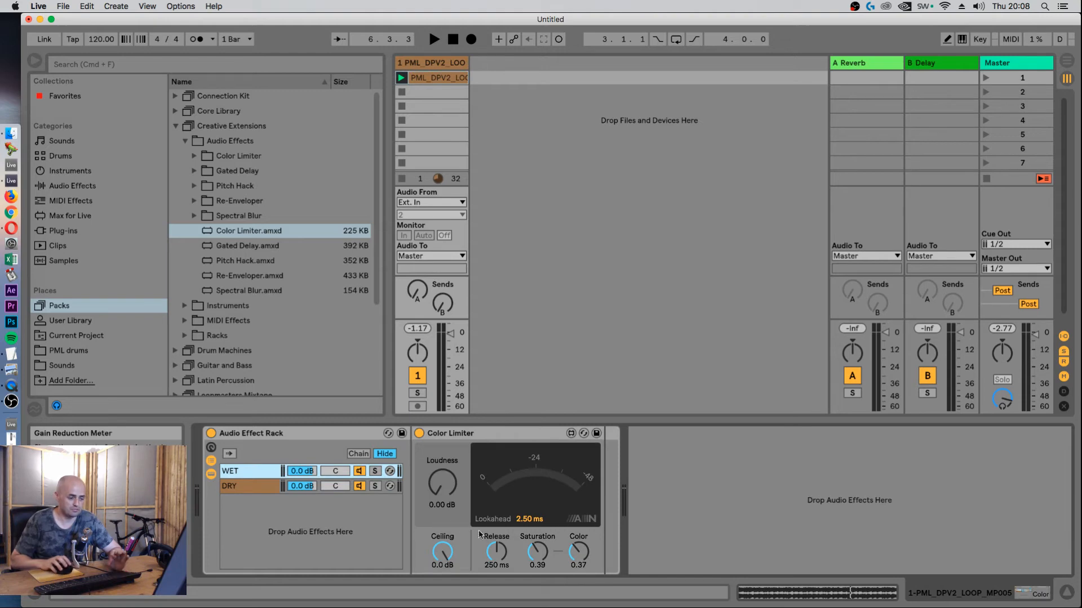
{"action": "left_click_drag", "start_coordinate": [310, 476], "coordinate": [309, 535]}
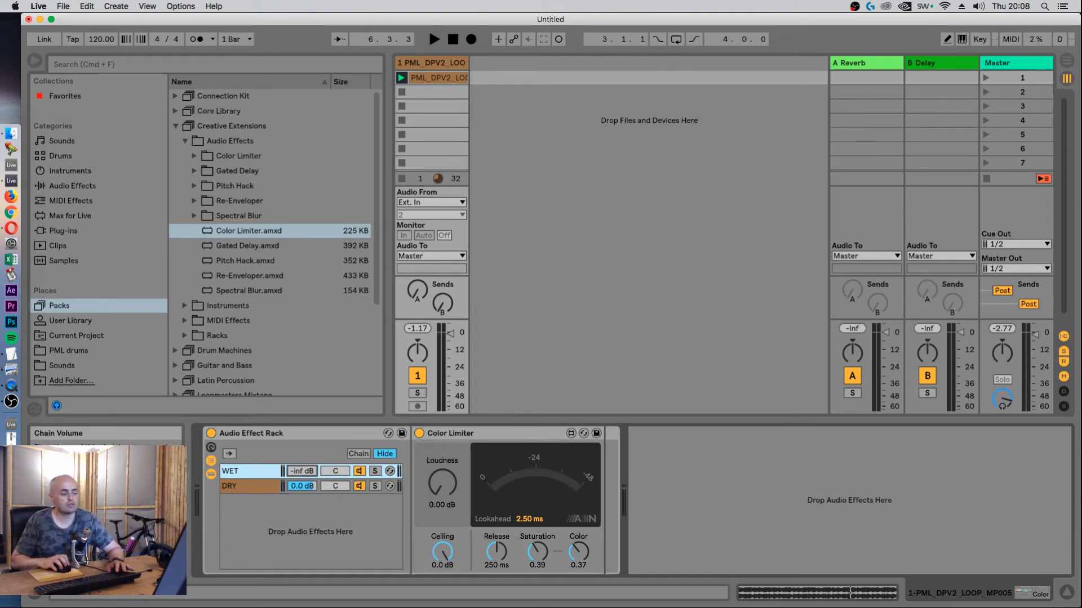
{"action": "left_click_drag", "start_coordinate": [309, 476], "coordinate": [309, 472]}
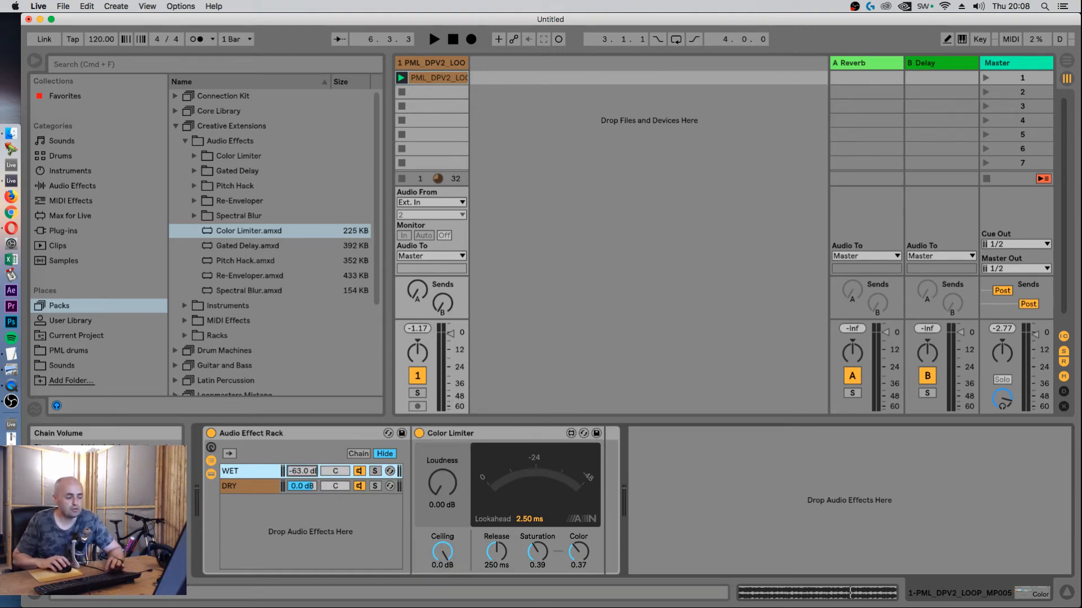
{"action": "left_click", "coordinate": [308, 485]}
{"action": "scroll", "coordinate": [309, 488], "scroll_direction": "down", "scroll_amount": 2}
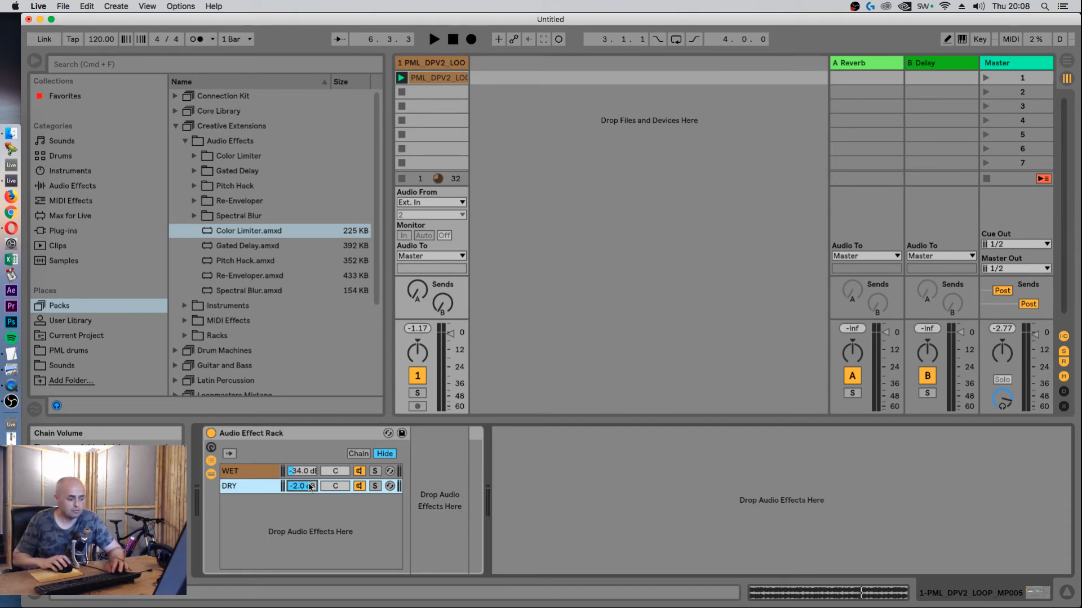
{"action": "left_click_drag", "start_coordinate": [310, 471], "coordinate": [309, 478]}
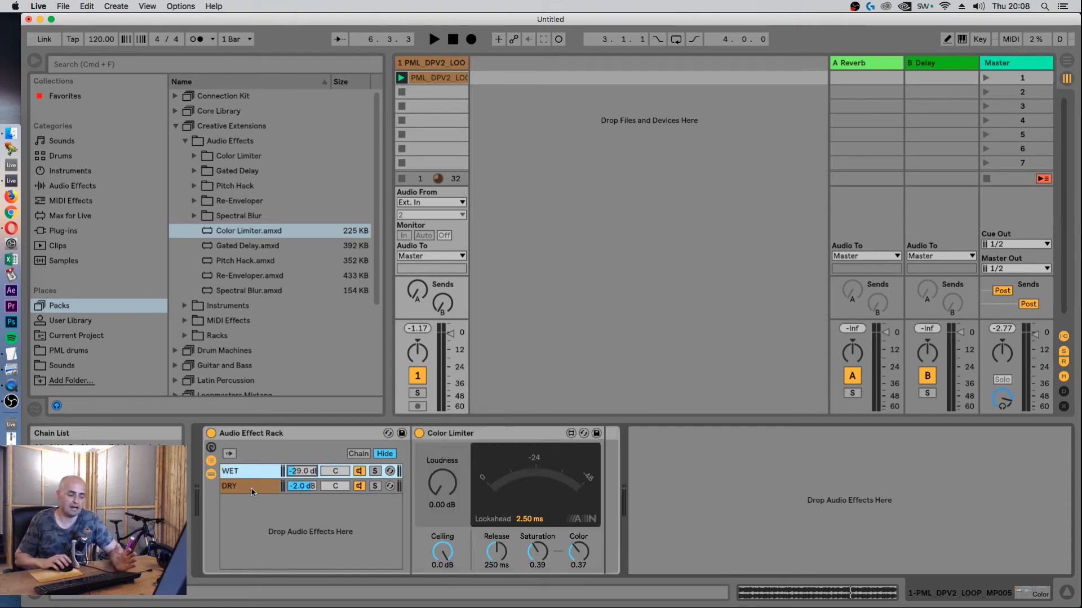
{"action": "left_click_drag", "start_coordinate": [304, 471], "coordinate": [304, 469]}
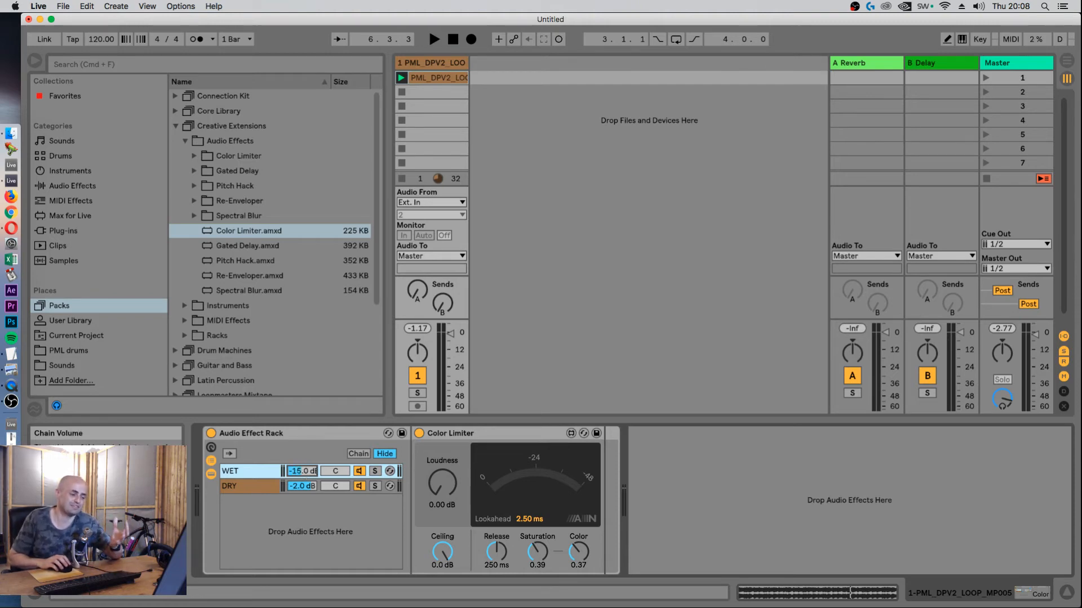
{"action": "left_click_drag", "start_coordinate": [304, 471], "coordinate": [306, 458]}
Play the loop, lower the Master volume slightly, and reset the Master peak level.
{"action": "key", "text": "space"}
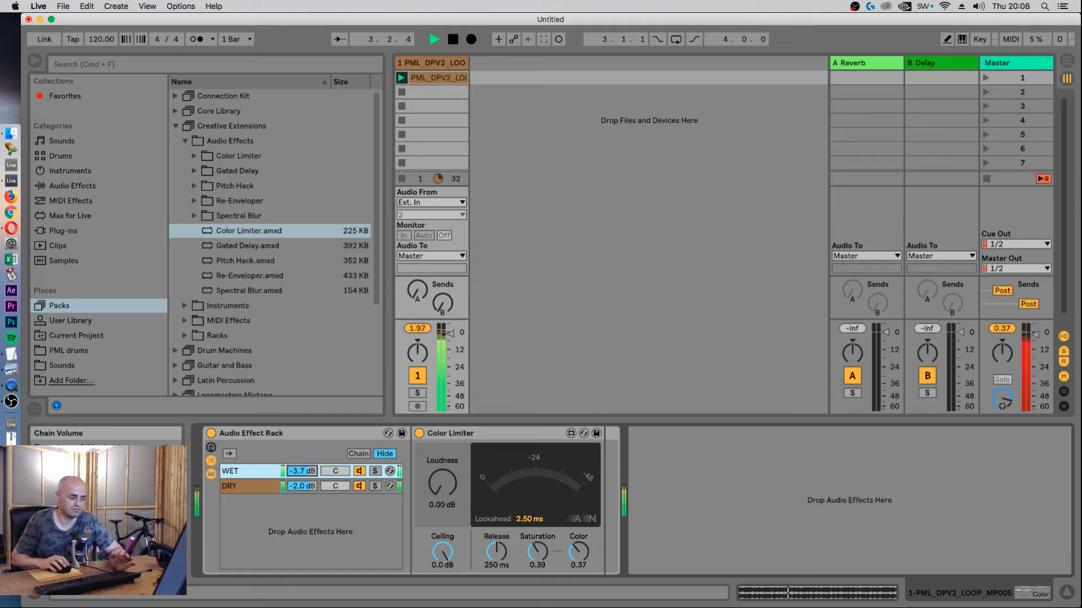
{"action": "left_click", "coordinate": [1035, 335]}
{"action": "left_click", "coordinate": [1008, 329]}
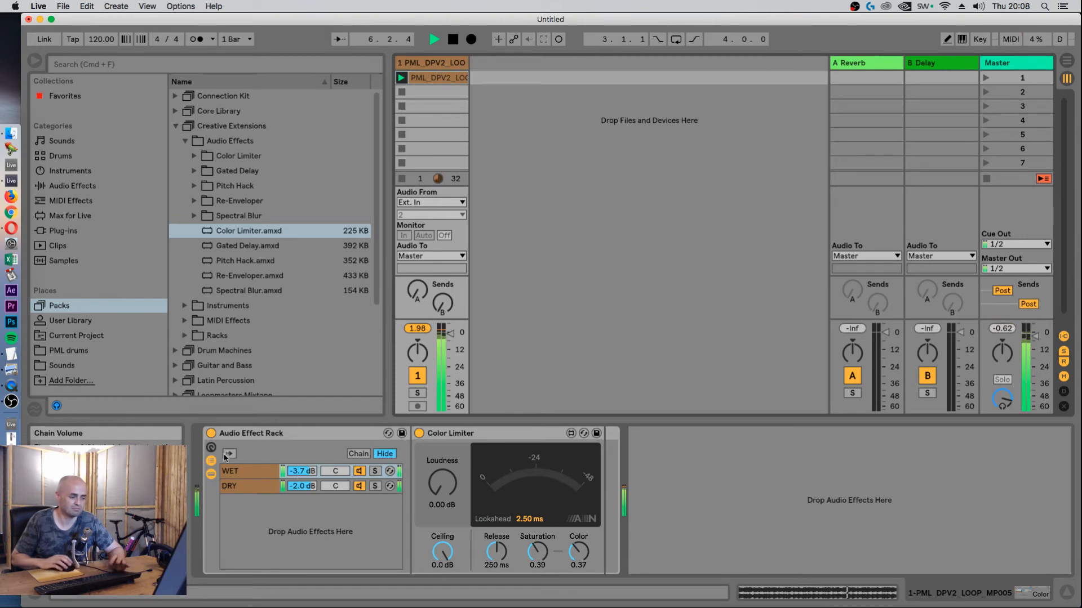
Compare the playing loop with the whole Audio Effect Rack bypassed and engaged, leaving the rack switched on.
{"action": "left_click", "coordinate": [211, 433]}
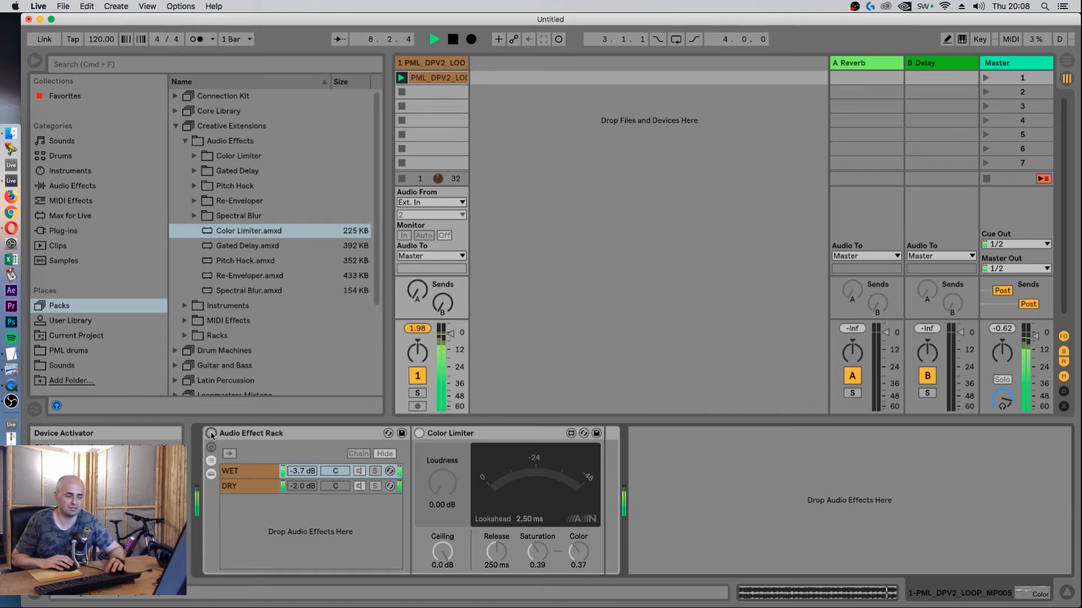
{"action": "left_click", "coordinate": [211, 433]}
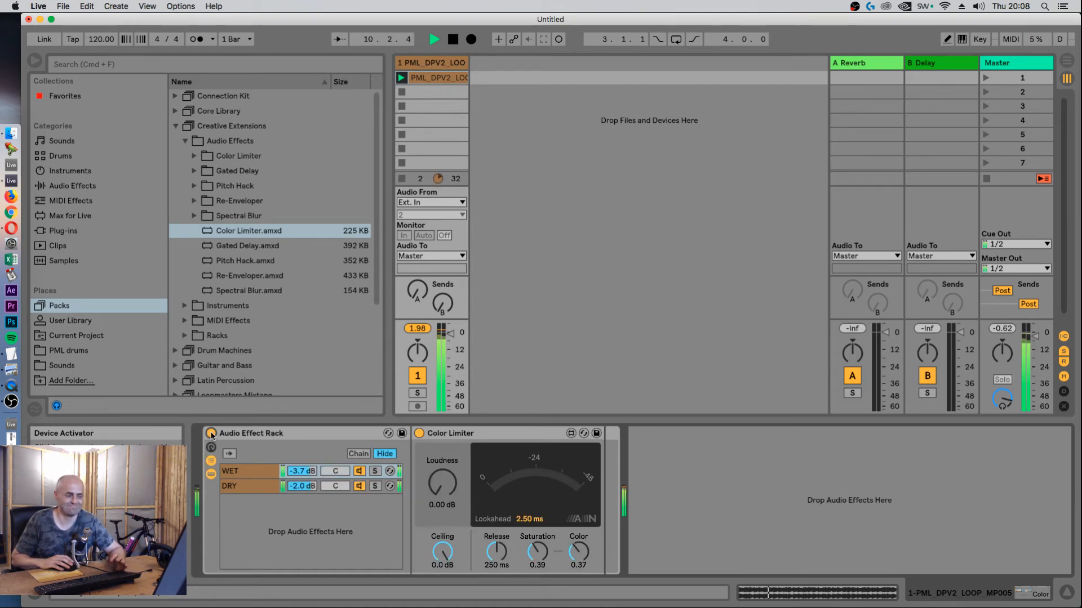
{"action": "left_click", "coordinate": [211, 433]}
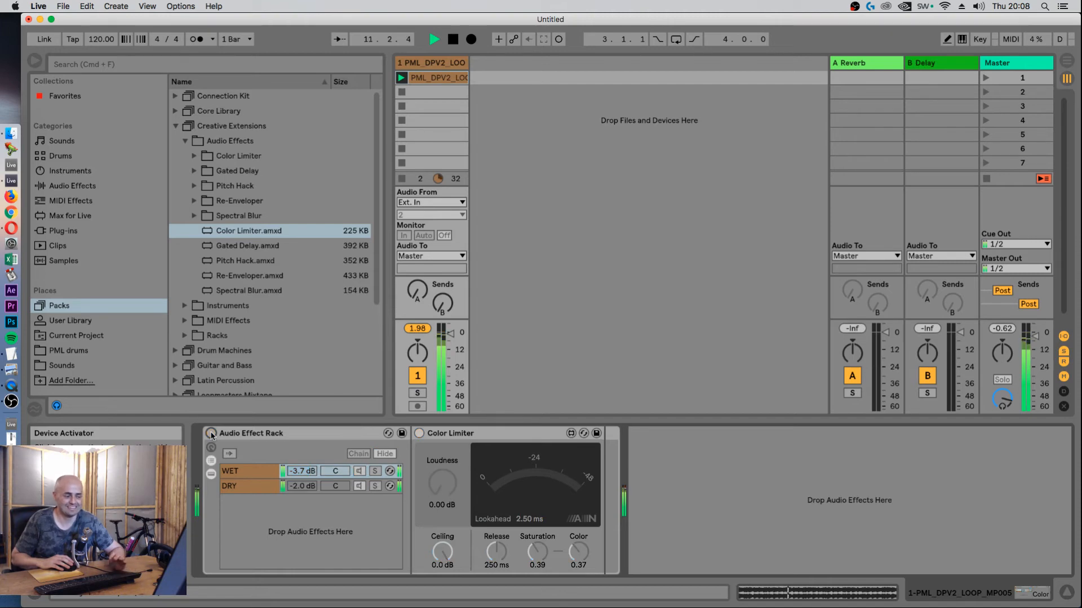
{"action": "left_click", "coordinate": [212, 433]}
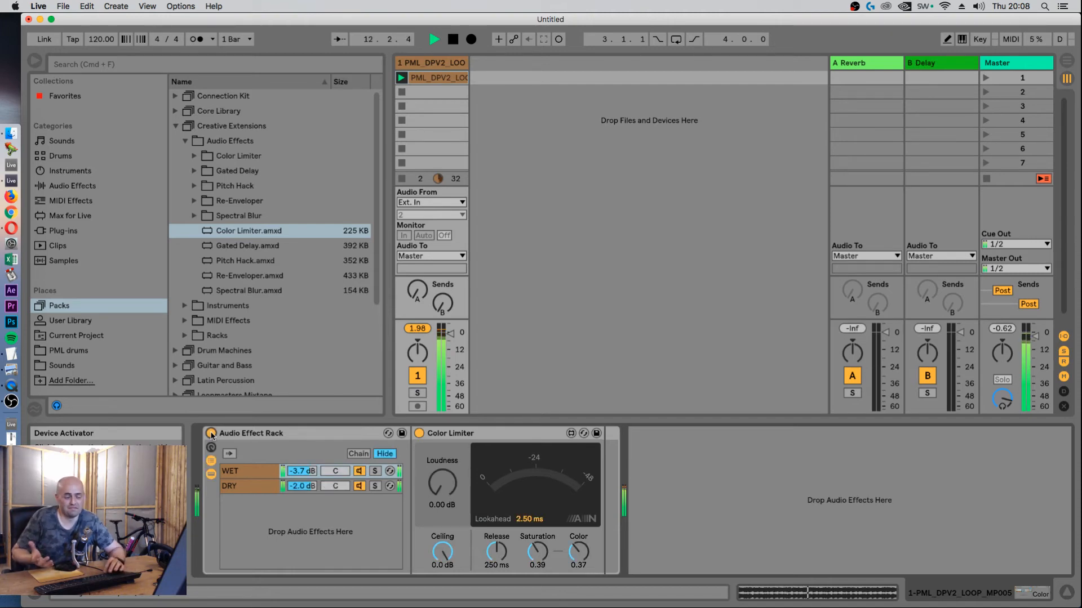
{"action": "left_click", "coordinate": [211, 433]}
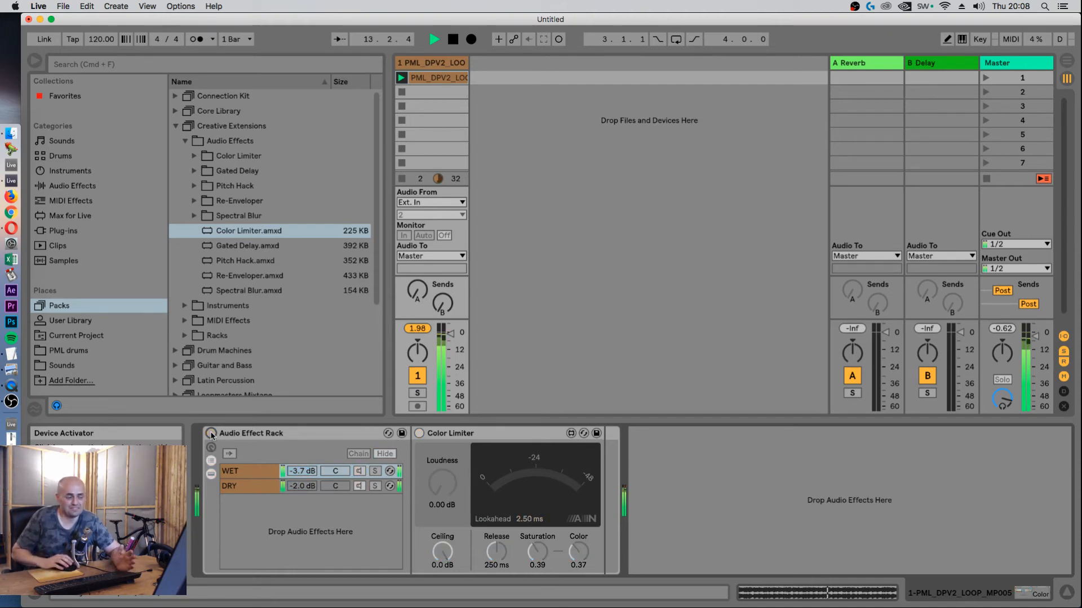
{"action": "left_click", "coordinate": [211, 433]}
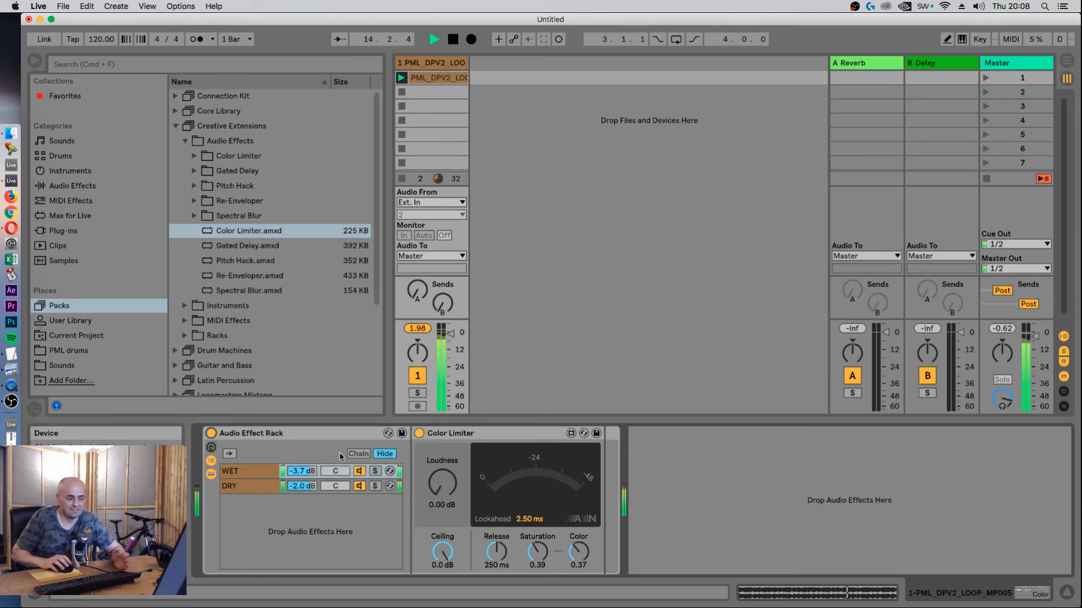
Mute the DRY chain to hear the WET chain alone, stop playback, and reactivate DRY.
{"action": "left_click", "coordinate": [345, 484]}
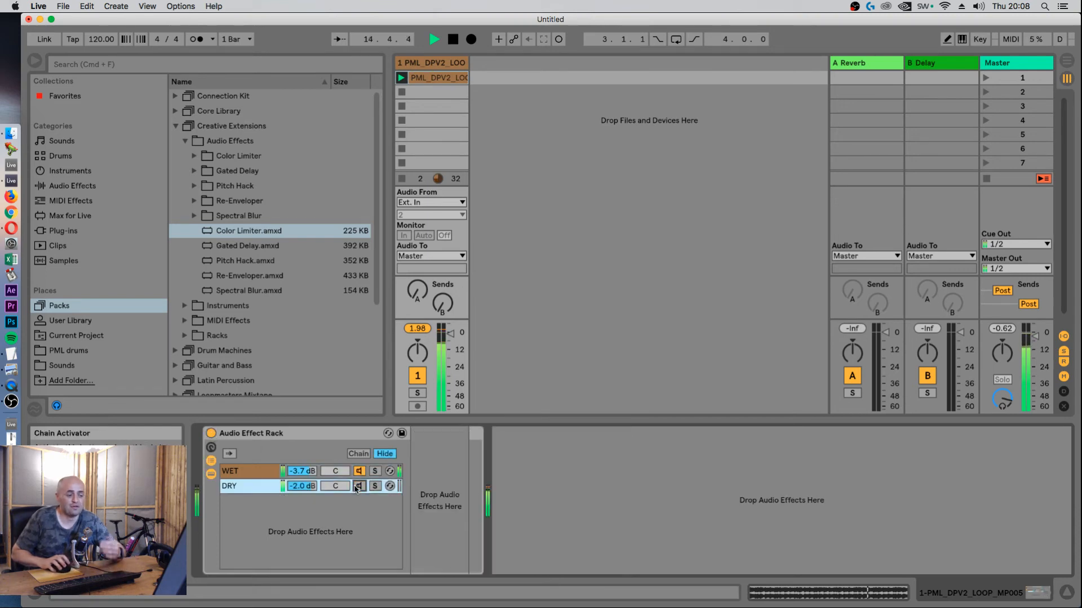
{"action": "left_click", "coordinate": [259, 472]}
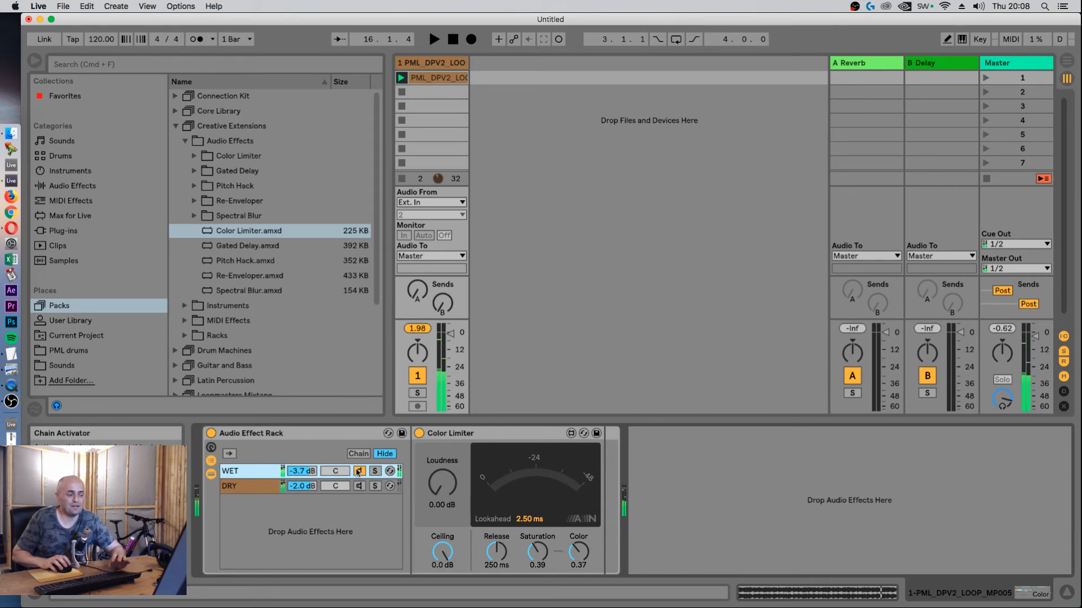
{"action": "left_click", "coordinate": [359, 487]}
Lower Color Limiter's Ceiling to -24 dB in the WET chain and play the loop with that chain soloed.
{"action": "left_click", "coordinate": [237, 474]}
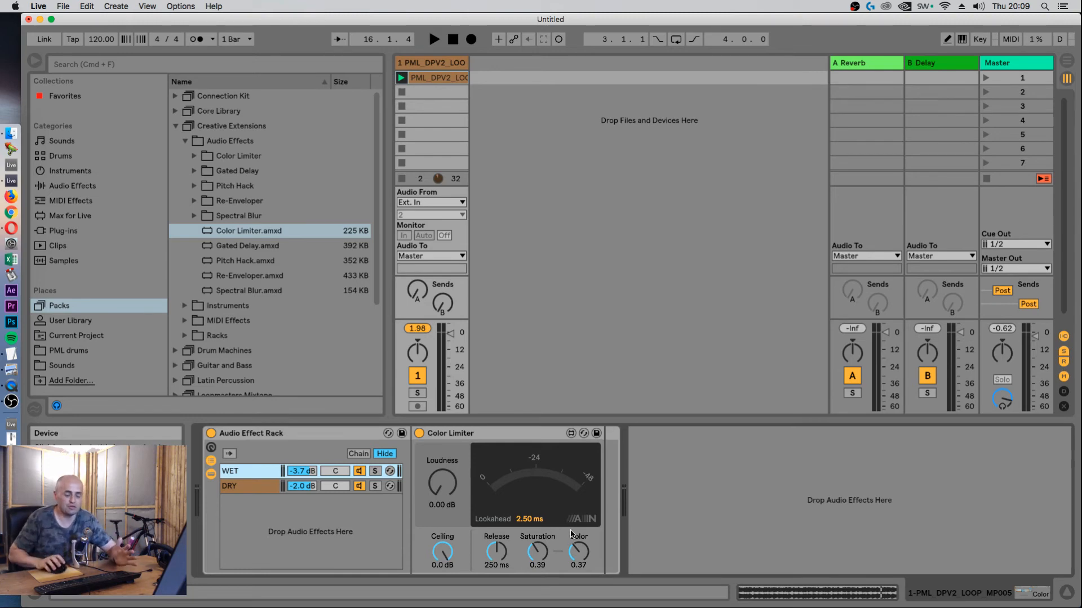
{"action": "left_click", "coordinate": [577, 546]}
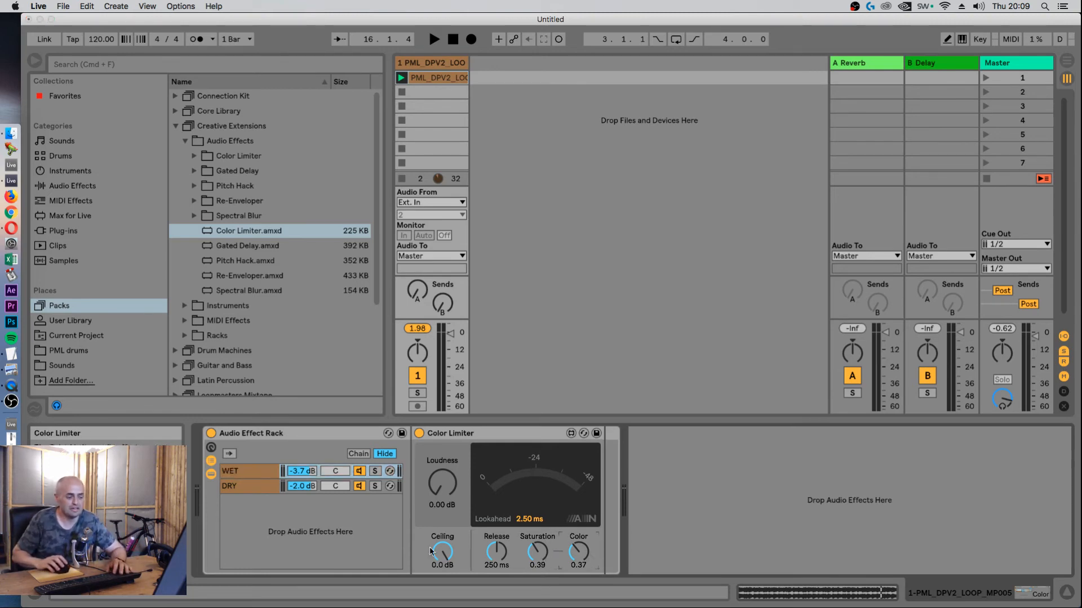
{"action": "mouse_move", "coordinate": [448, 554]}
{"action": "left_mouse_down"}
{"action": "mouse_move", "coordinate": [448, 580]}
{"action": "mouse_move", "coordinate": [449, 557]}
{"action": "left_mouse_up"}
{"action": "key", "text": "space"}
{"action": "left_click", "coordinate": [375, 472]}
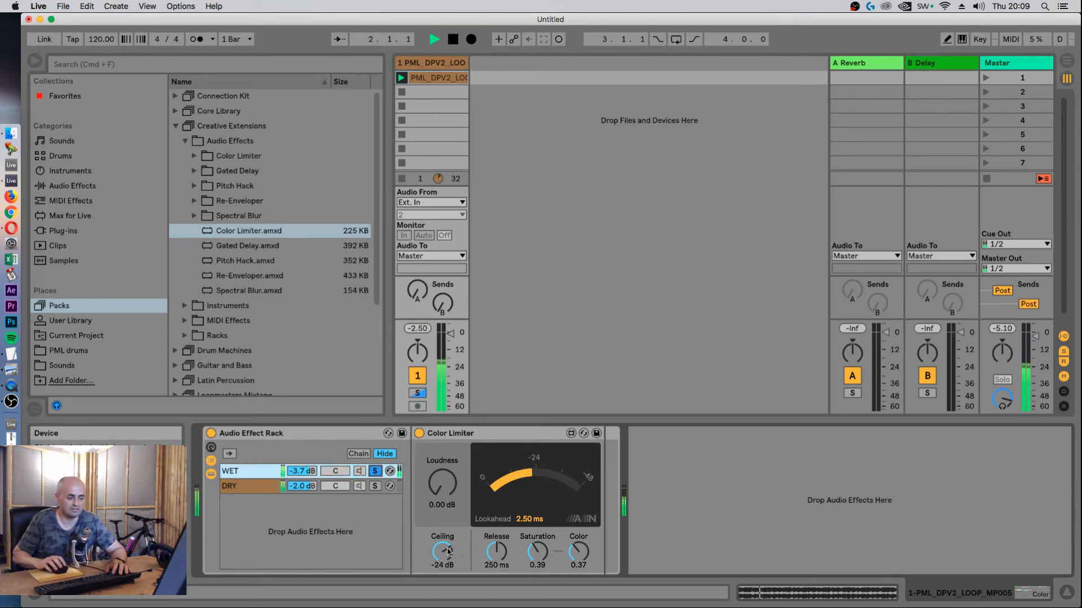
Audition and set Color Limiter's Loudness to 7.94 dB, Ceiling to -9.6 dB and Saturation to 0.54.
{"action": "left_click_drag", "start_coordinate": [446, 494], "coordinate": [445, 463]}
{"action": "left_click_drag", "start_coordinate": [445, 554], "coordinate": [445, 544]}
{"action": "key", "text": "space"}
{"action": "key", "text": "space"}
{"action": "left_click_drag", "start_coordinate": [444, 483], "coordinate": [444, 503]}
{"action": "left_click_drag", "start_coordinate": [537, 552], "coordinate": [537, 541]}
{"action": "key", "text": "space"}
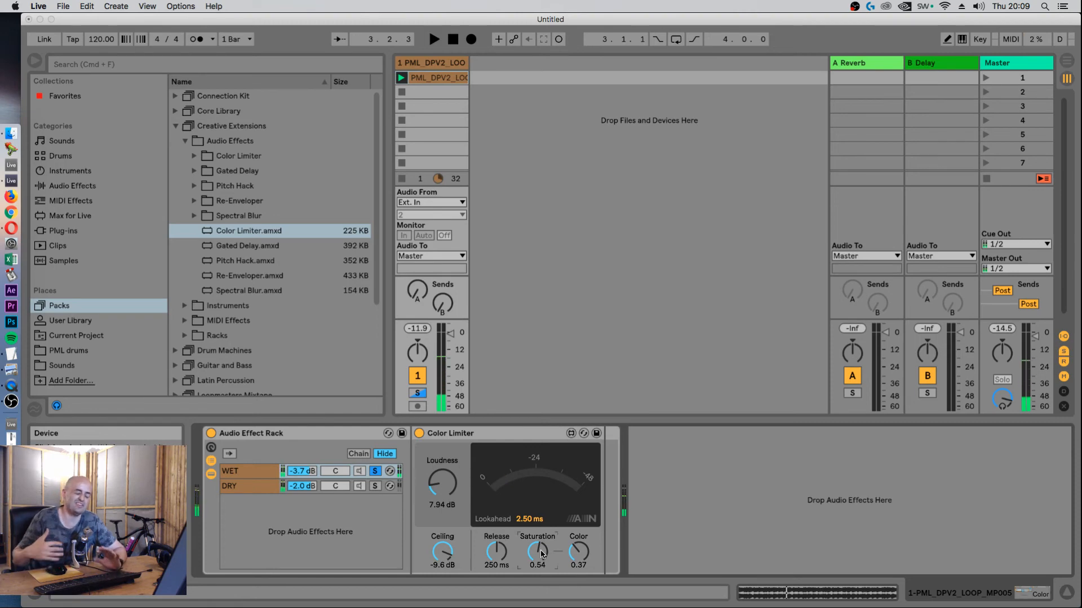
Unsolo the WET chain and raise its volume to 0.0 dB while playing the loop, stopping playback when done.
{"action": "left_click", "coordinate": [374, 471]}
{"action": "key", "text": "space"}
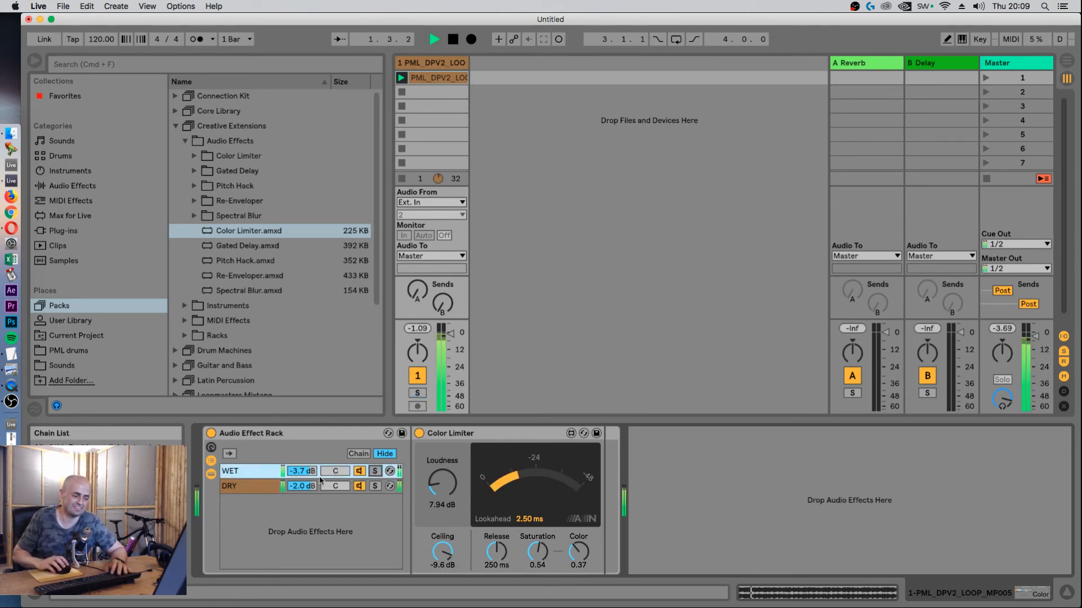
{"action": "left_click_drag", "start_coordinate": [304, 472], "coordinate": [304, 455]}
{"action": "key", "text": "space"}
Delete the entire Audio Effect Rack from the loop track.
{"action": "left_click", "coordinate": [300, 436]}
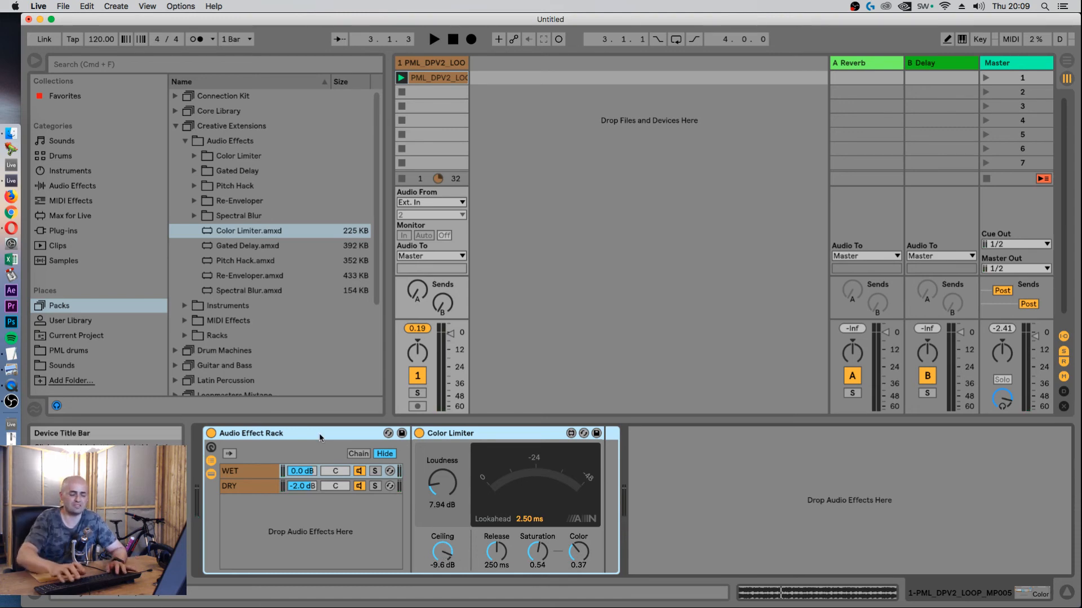
{"action": "key", "text": "Delete"}
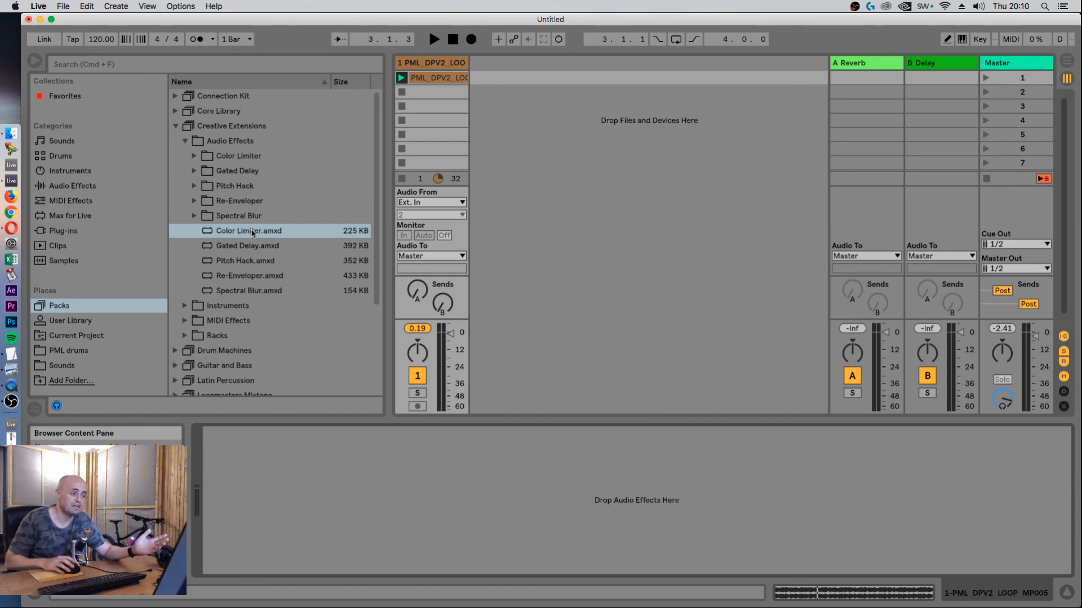
Load Re-Enveloper from Creative Extensions onto the loop track and remove it again.
{"action": "left_click", "coordinate": [244, 276]}
{"action": "left_click_drag", "start_coordinate": [235, 283], "coordinate": [314, 484]}
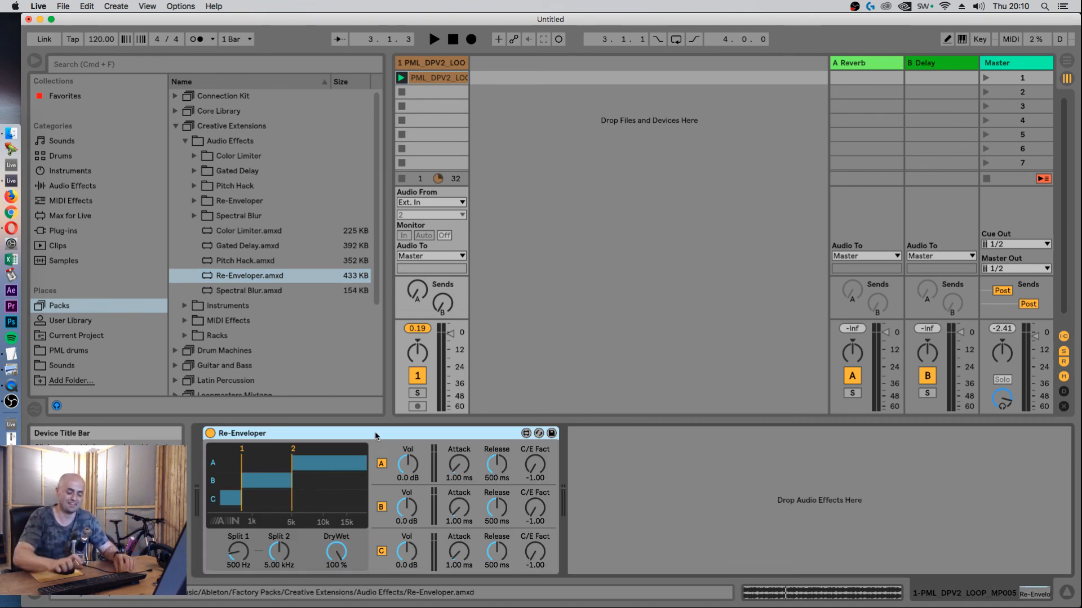
{"action": "key", "text": "Delete"}
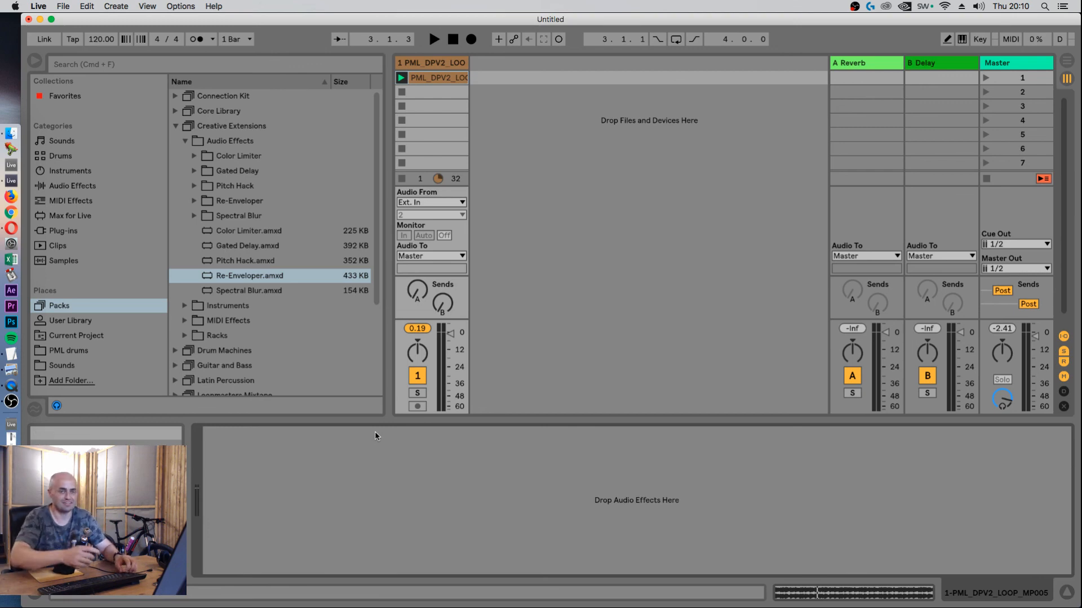